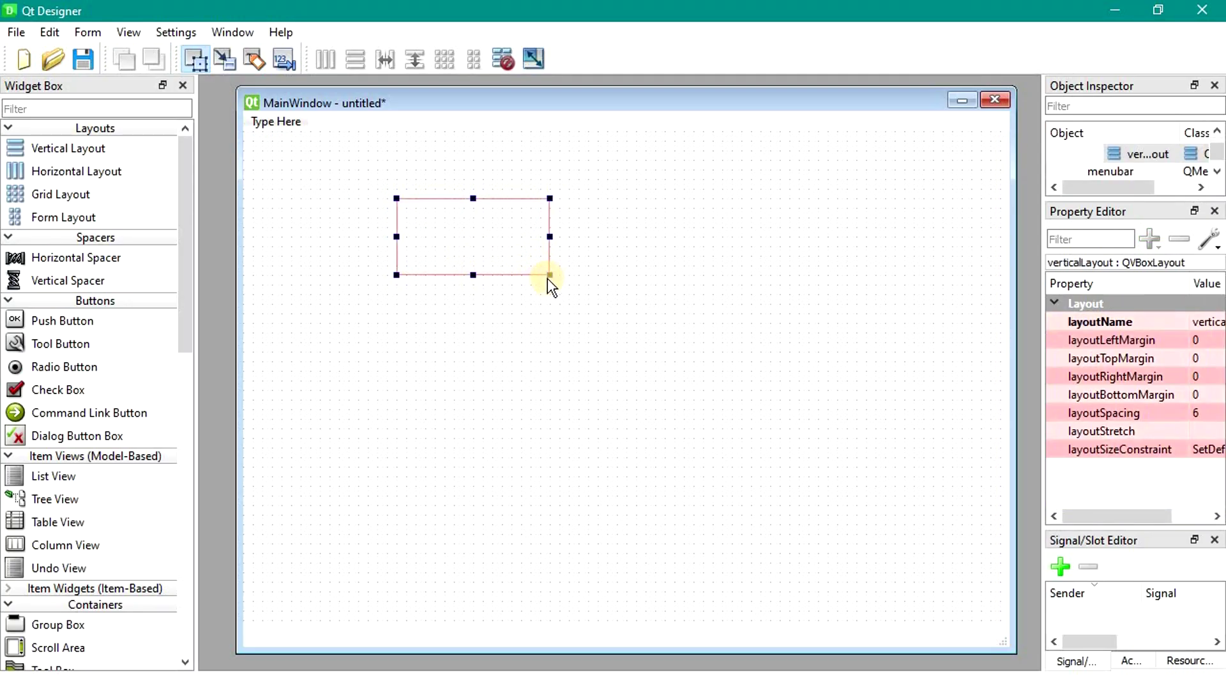
Enlarge the vertical layout across the middle of the form and add four push buttons inside it.
{"action": "left_click_drag", "start_coordinate": [548, 277], "coordinate": [712, 611]}
{"action": "left_click_drag", "start_coordinate": [56, 327], "coordinate": [465, 316]}
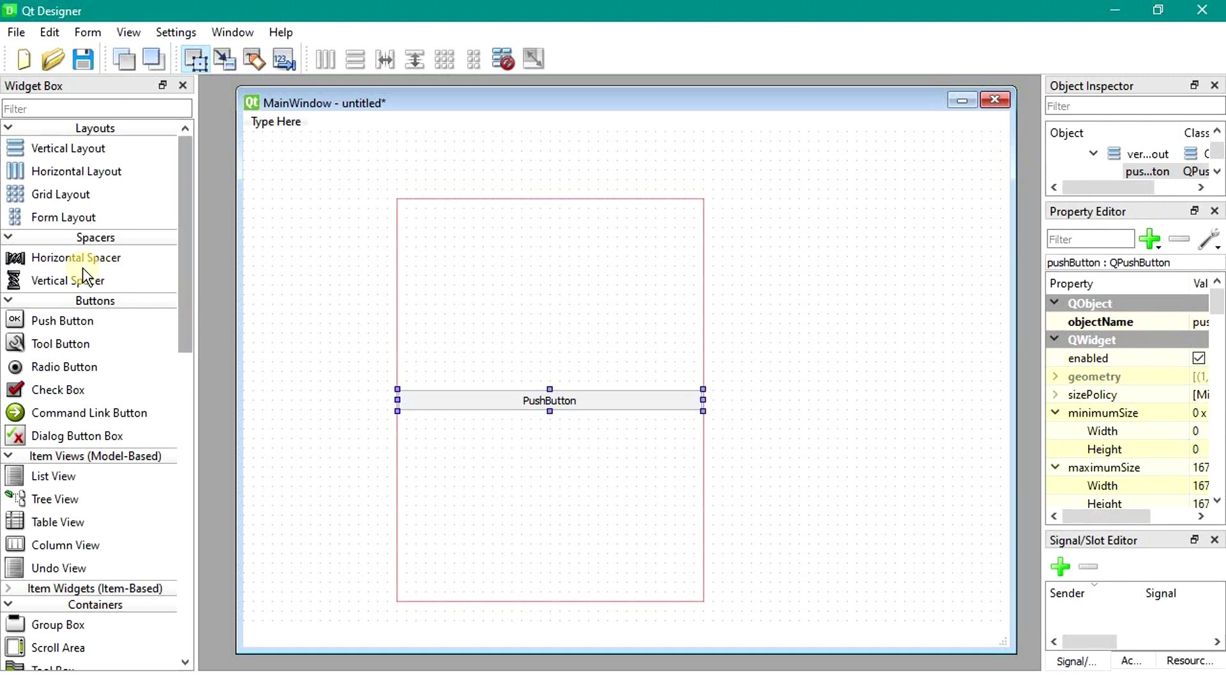
{"action": "left_click_drag", "start_coordinate": [74, 320], "coordinate": [427, 320]}
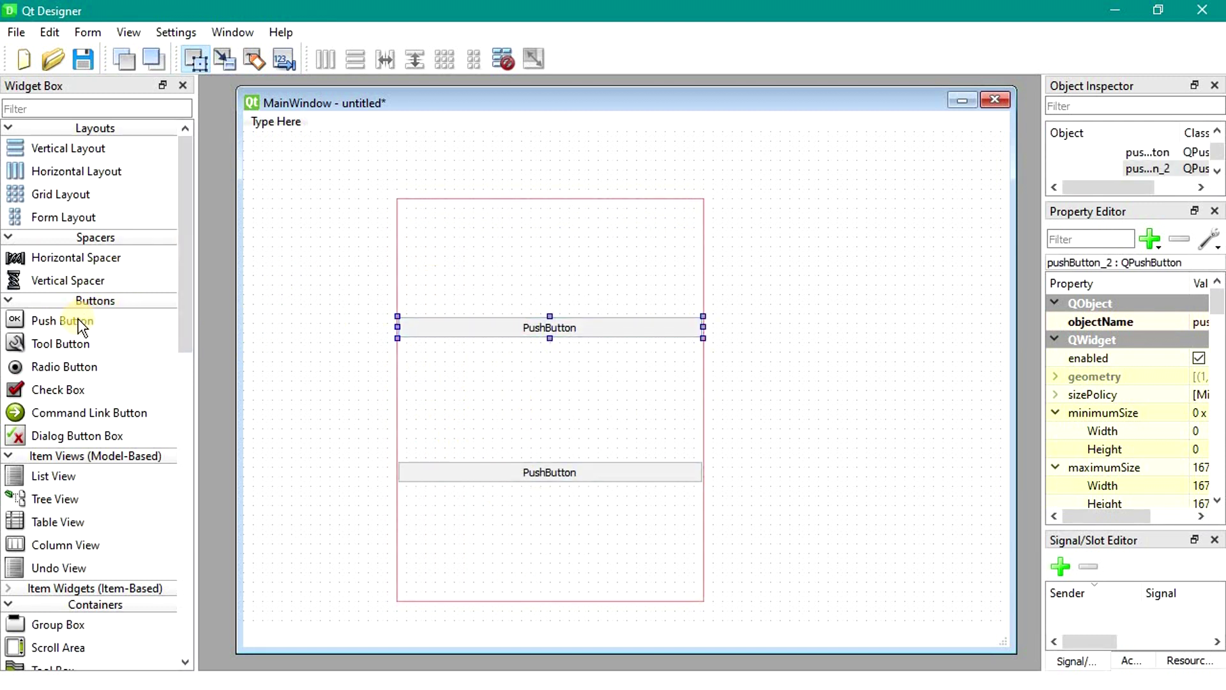
{"action": "left_click_drag", "start_coordinate": [76, 320], "coordinate": [441, 261]}
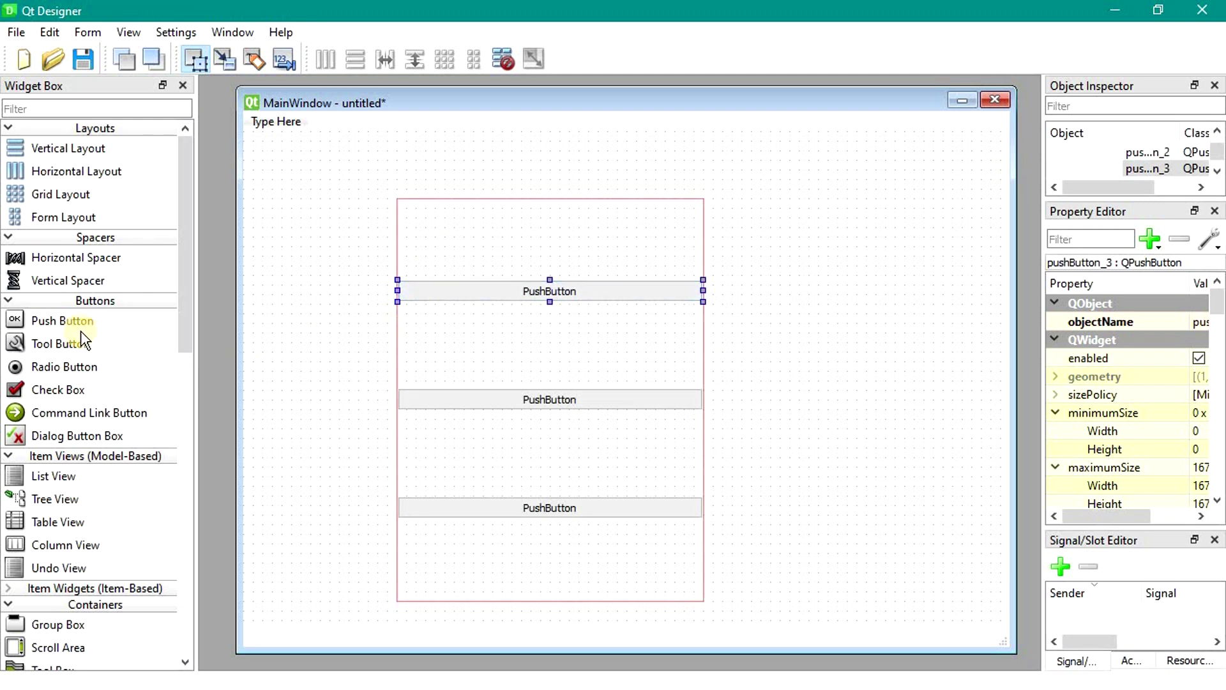
{"action": "left_click_drag", "start_coordinate": [79, 319], "coordinate": [456, 348]}
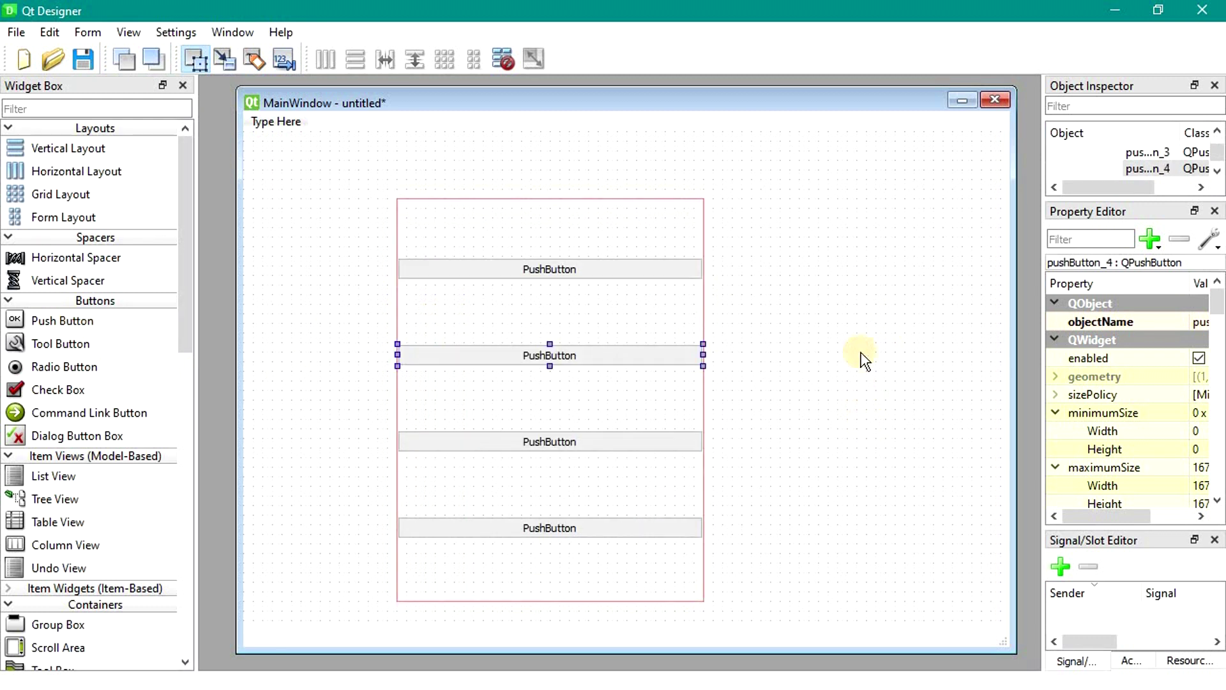
Move the vertical layout slightly up and to the right on the form, and lay out its push buttons horizontally.
{"action": "left_click", "coordinate": [852, 313]}
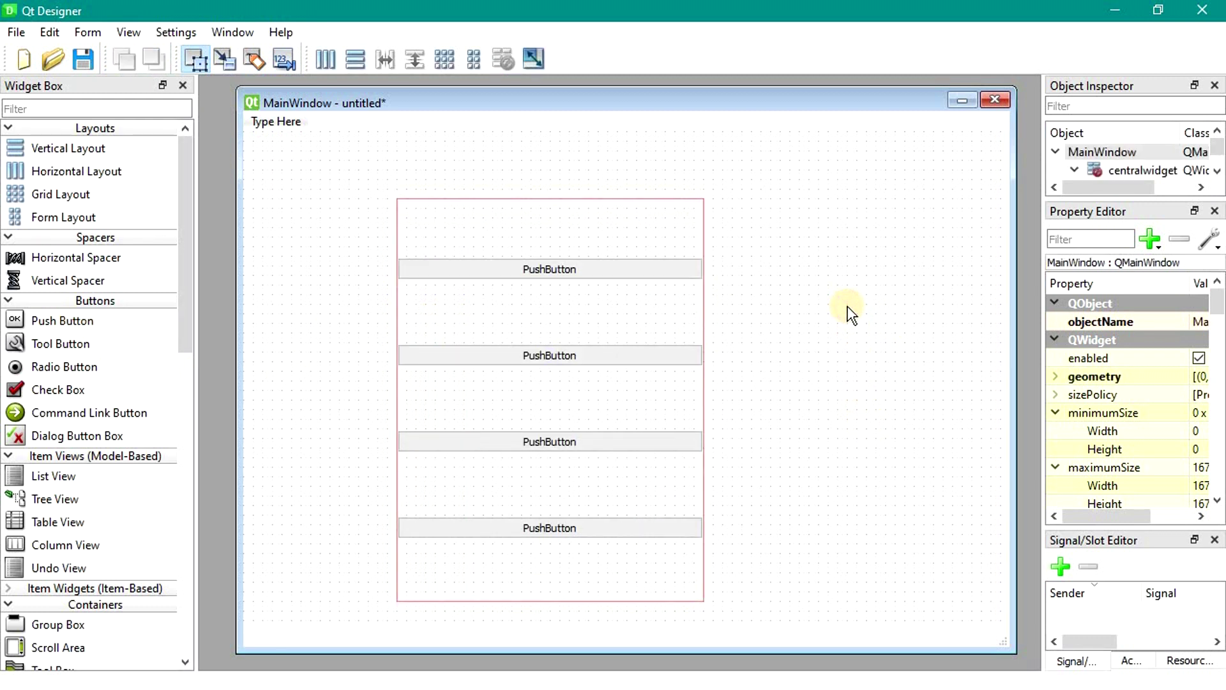
{"action": "left_click", "coordinate": [652, 312]}
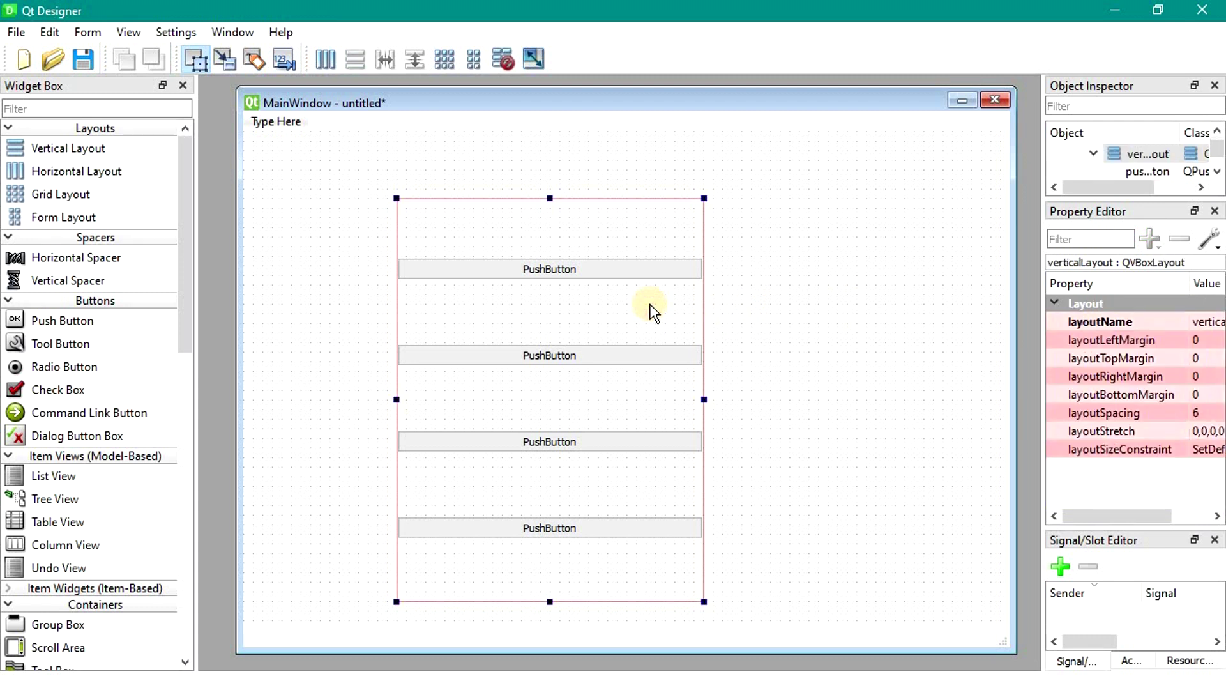
{"action": "left_click_drag", "start_coordinate": [84, 182], "coordinate": [599, 361]}
{"action": "left_click_drag", "start_coordinate": [599, 203], "coordinate": [637, 184]}
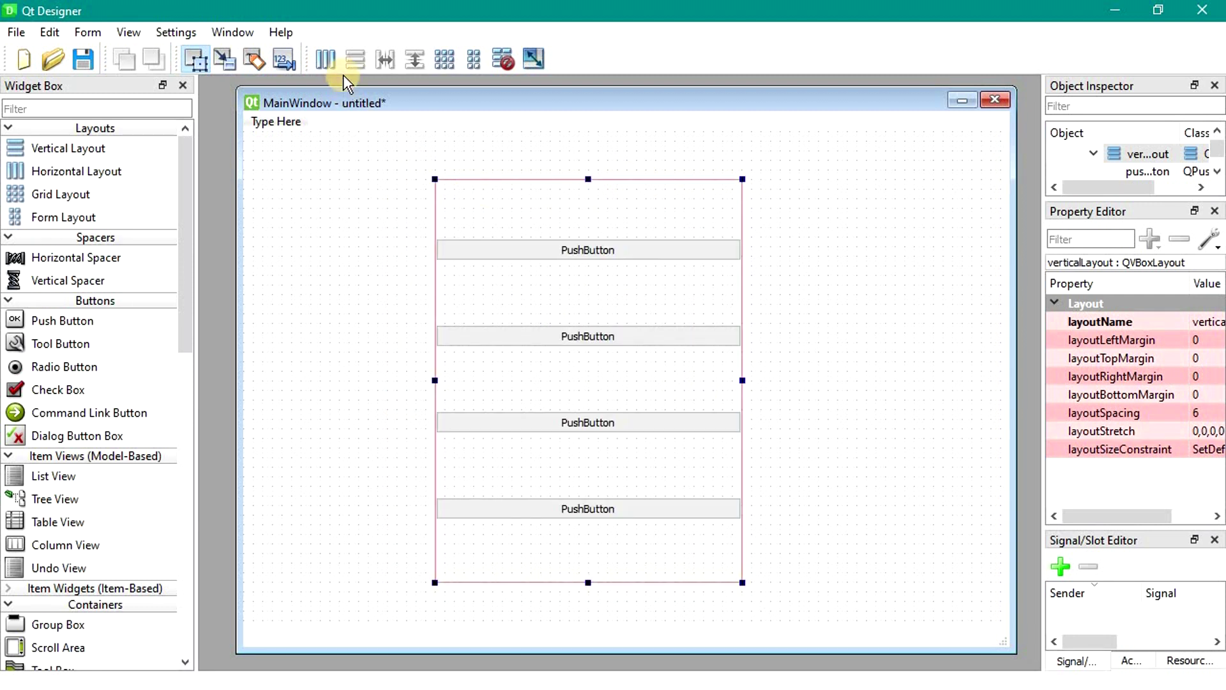
{"action": "left_click", "coordinate": [328, 57]}
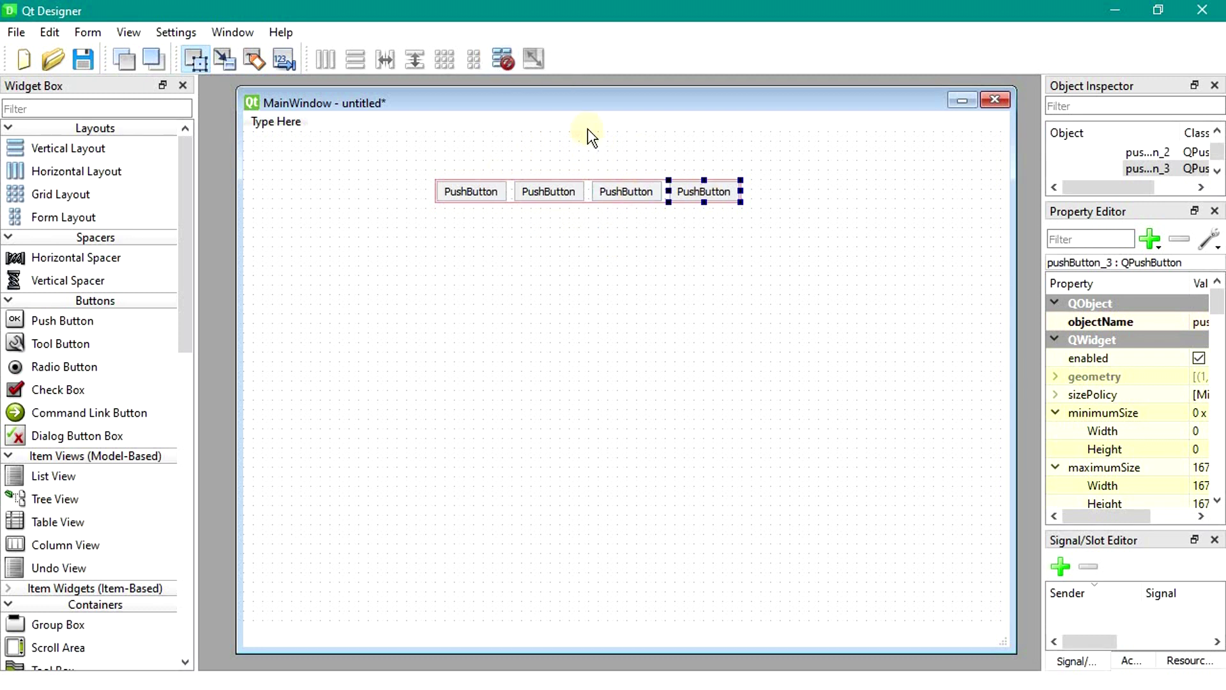
Break the layout of the four push buttons and delete all of them from the form.
{"action": "left_click", "coordinate": [505, 52]}
{"action": "left_click_drag", "start_coordinate": [787, 164], "coordinate": [404, 244]}
{"action": "key", "text": "Delete"}
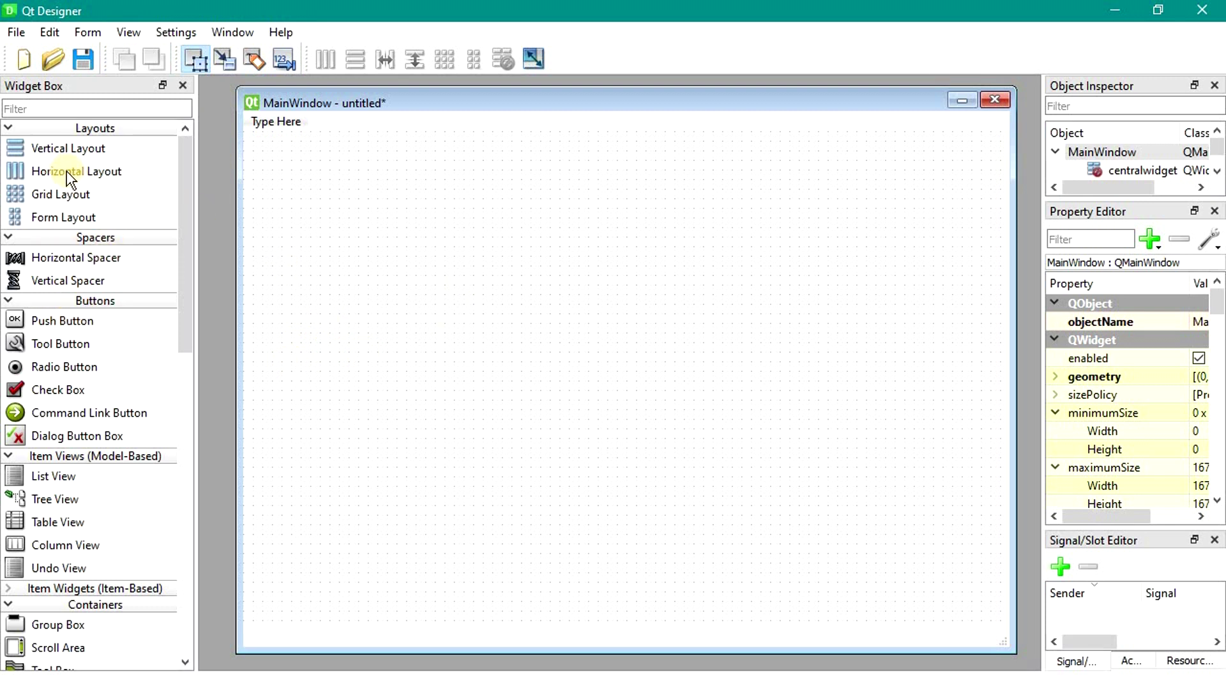
Place a horizontal layout on the form, enlarge it into a wide box and move it to the form's lower part.
{"action": "left_click_drag", "start_coordinate": [440, 285], "coordinate": [440, 286]}
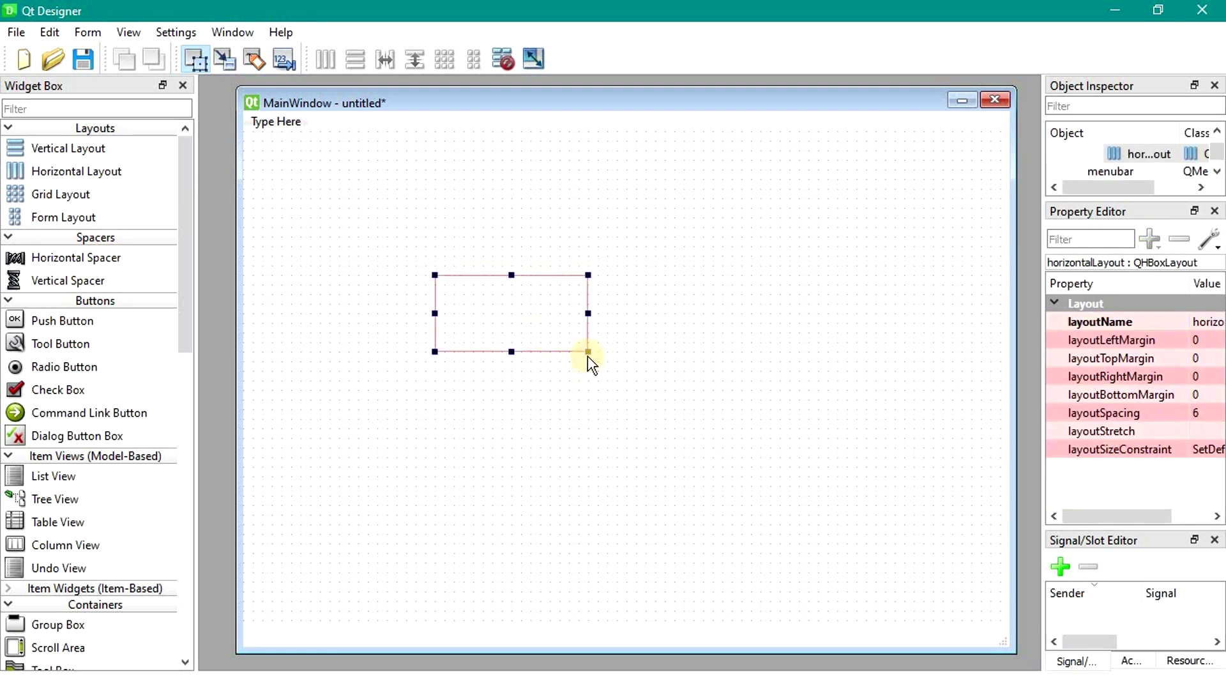
{"action": "left_click_drag", "start_coordinate": [746, 433], "coordinate": [953, 448]}
{"action": "left_click_drag", "start_coordinate": [705, 428], "coordinate": [670, 489]}
Add three push buttons side by side in the horizontal layout and shift the layout slightly down and left.
{"action": "left_click_drag", "start_coordinate": [72, 326], "coordinate": [423, 519]}
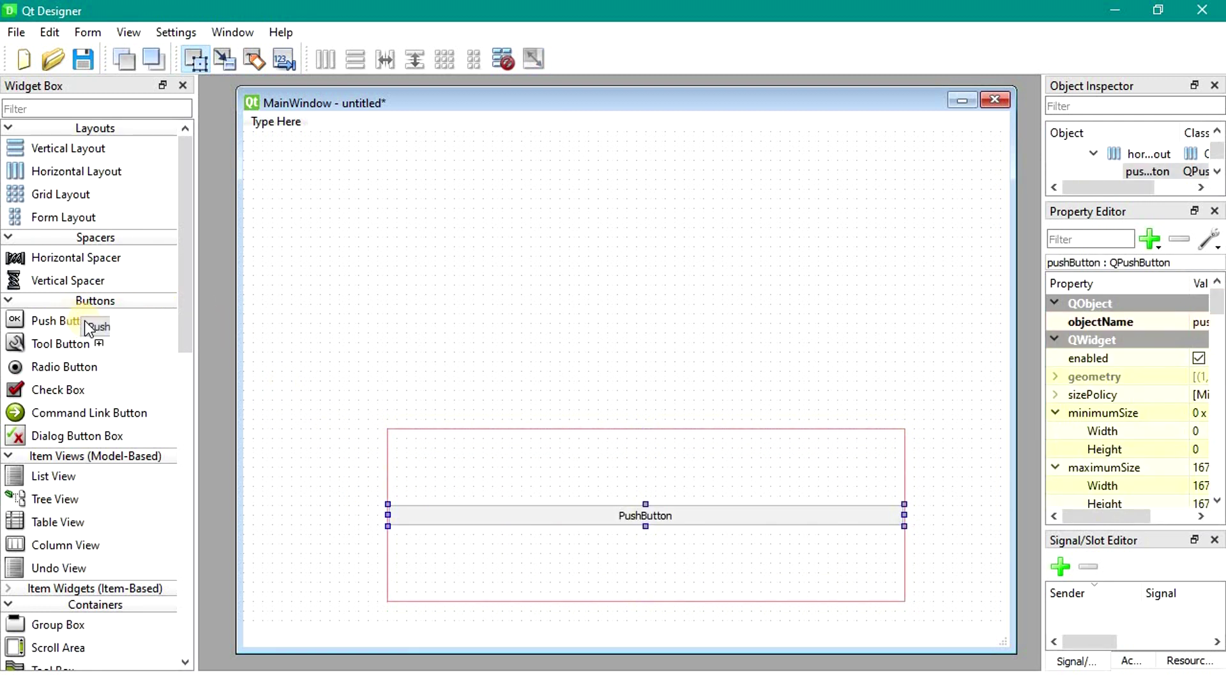
{"action": "left_click_drag", "start_coordinate": [89, 327], "coordinate": [707, 508]}
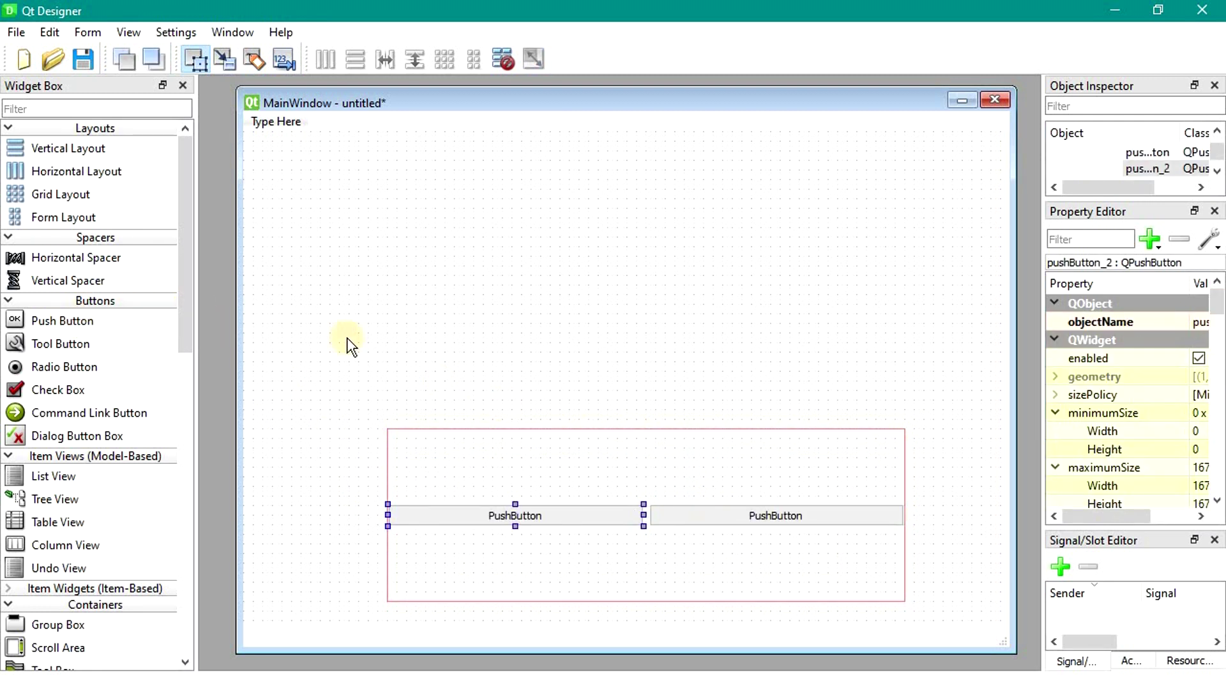
{"action": "left_click_drag", "start_coordinate": [71, 320], "coordinate": [664, 486]}
{"action": "left_click", "coordinate": [729, 562]}
{"action": "left_click", "coordinate": [683, 338]}
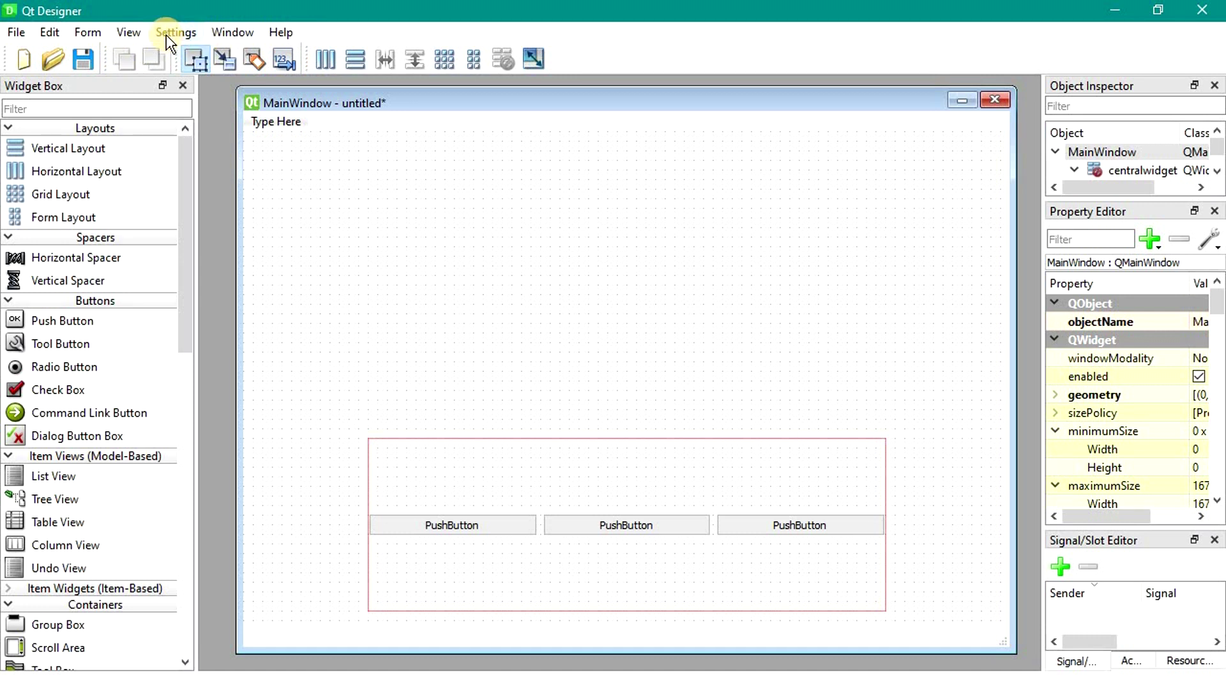
Preview the form, maximize the preview to check how the push buttons respond, and close it.
{"action": "left_click", "coordinate": [90, 34]}
{"action": "left_click", "coordinate": [202, 273]}
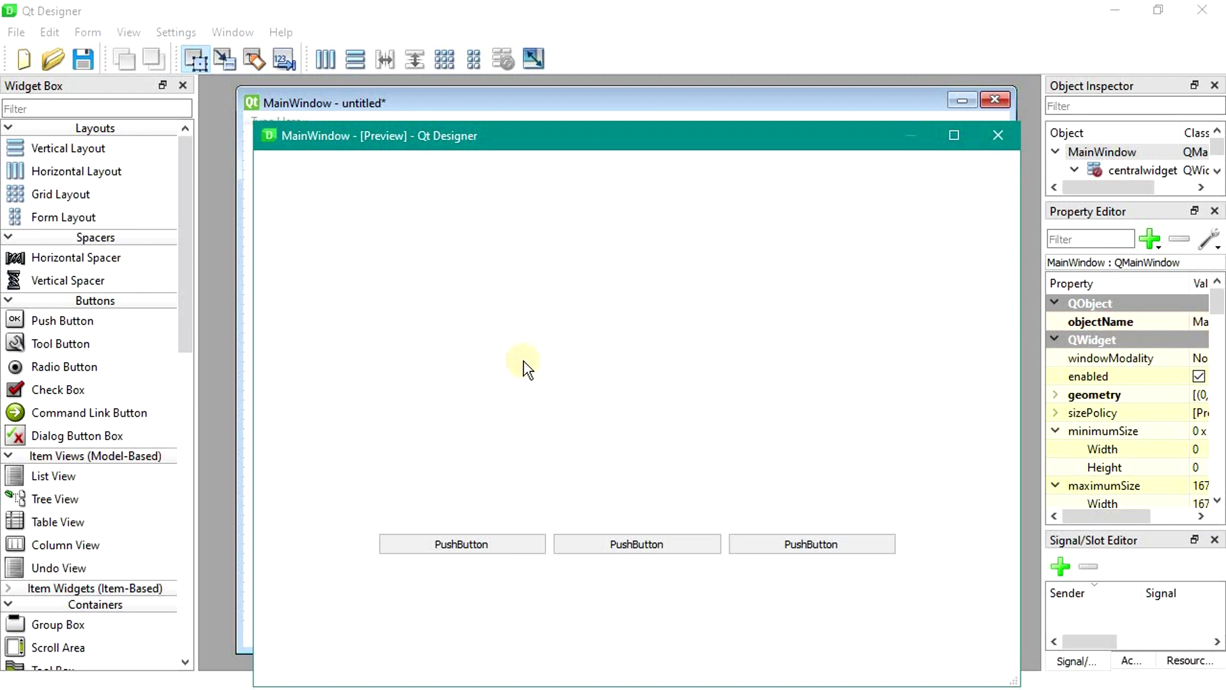
{"action": "left_click_drag", "start_coordinate": [615, 136], "coordinate": [570, 26]}
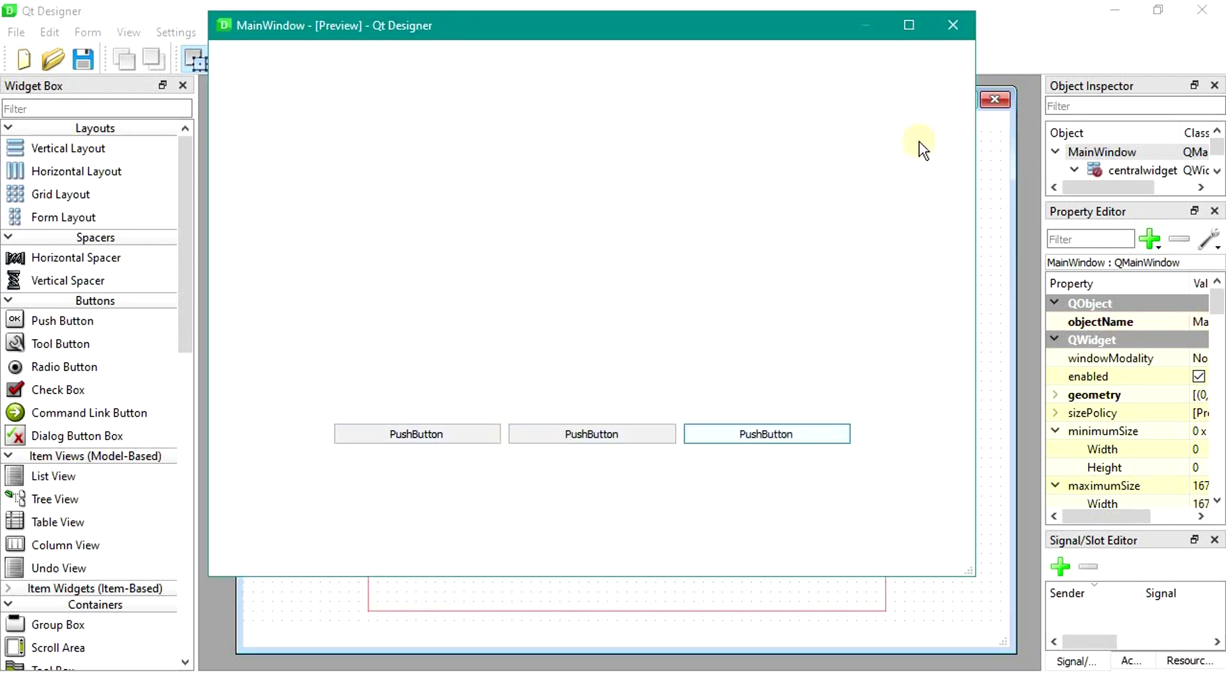
{"action": "left_click", "coordinate": [909, 26]}
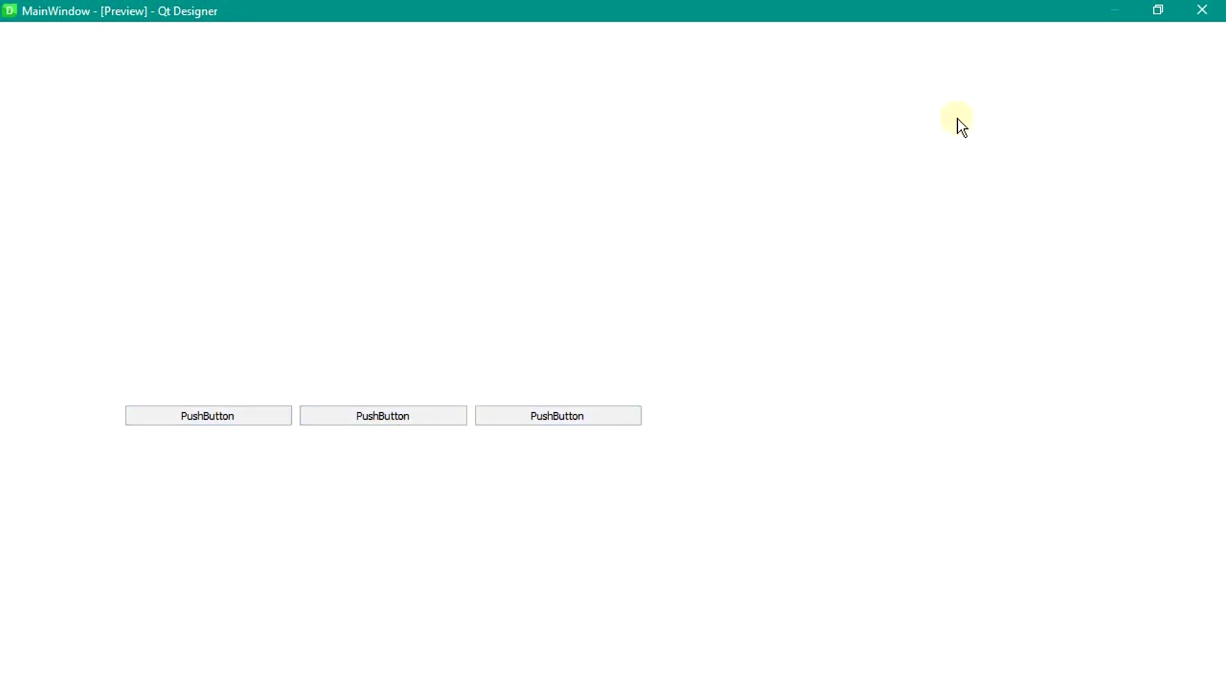
{"action": "left_click", "coordinate": [1199, 12]}
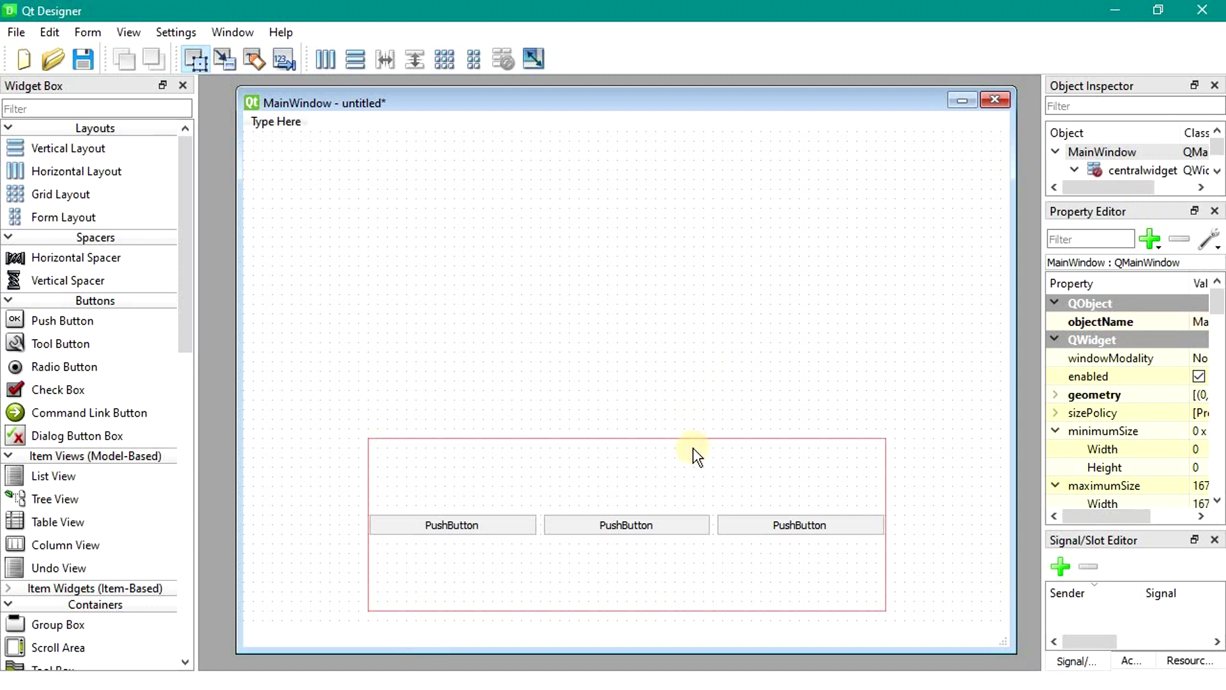
Apply a grid layout to the main window itself.
{"action": "left_click", "coordinate": [624, 331]}
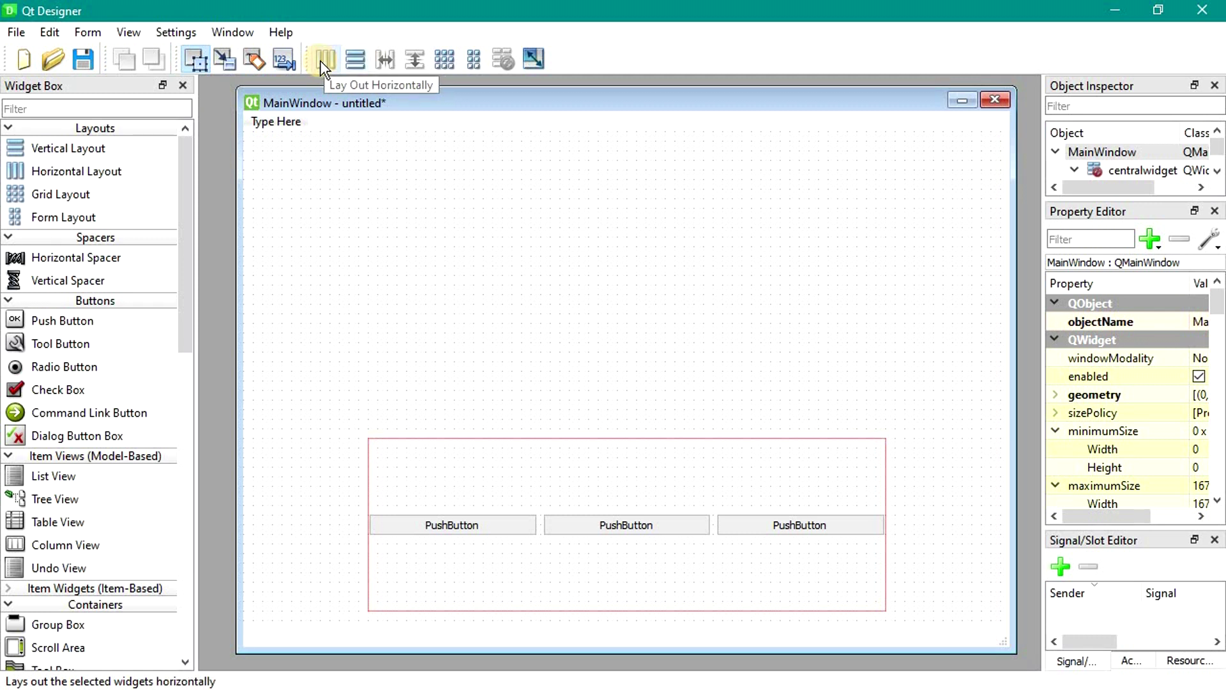
{"action": "left_click", "coordinate": [442, 54]}
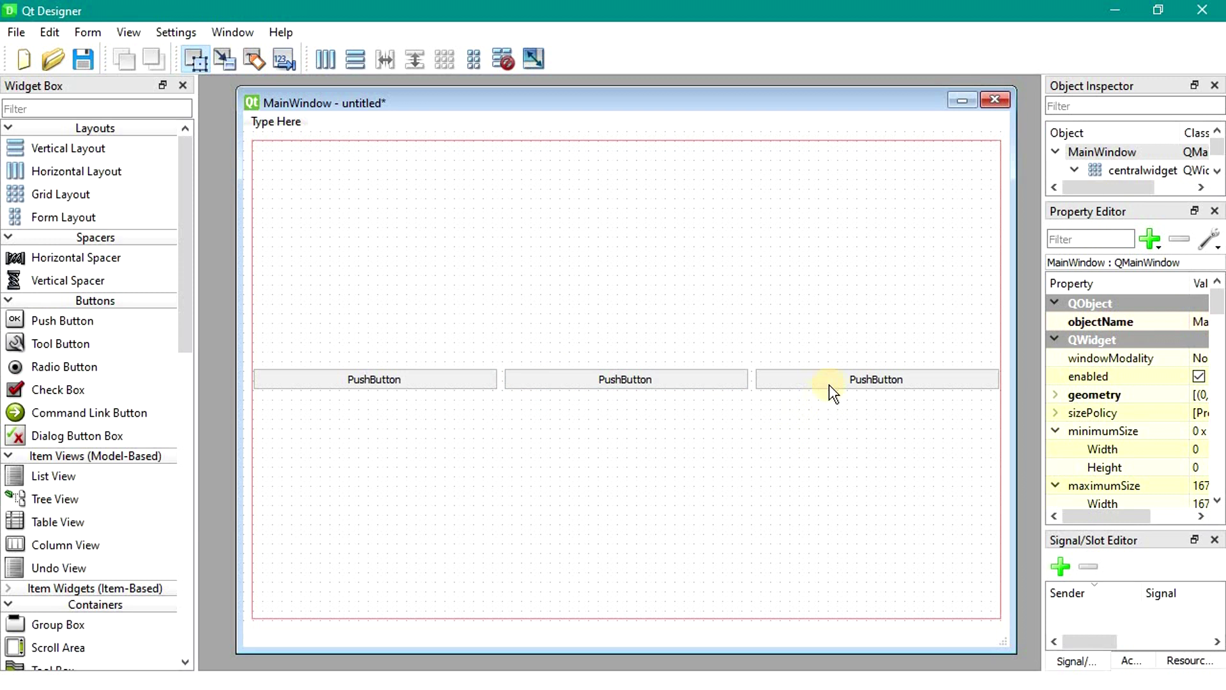
Preview the form with its grid layout, and maximize and restore the preview to examine the push buttons' scaling.
{"action": "left_click", "coordinate": [89, 32]}
{"action": "left_click", "coordinate": [181, 273]}
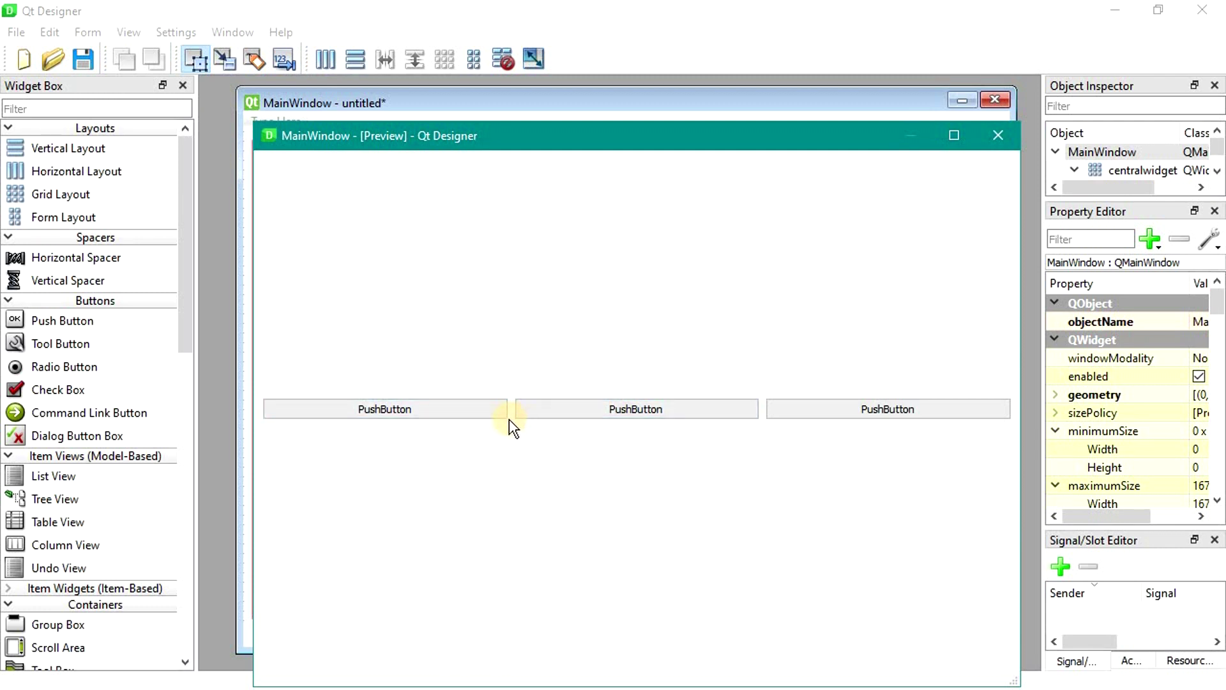
{"action": "left_click", "coordinate": [952, 135]}
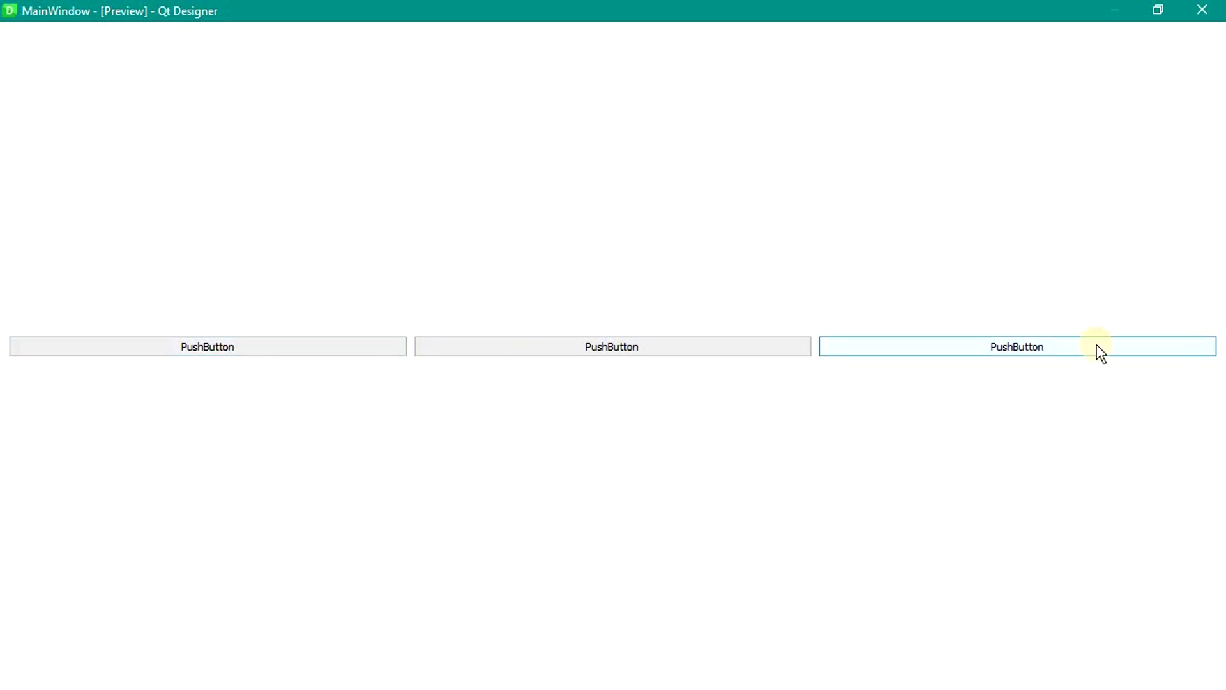
{"action": "left_click", "coordinate": [1158, 10]}
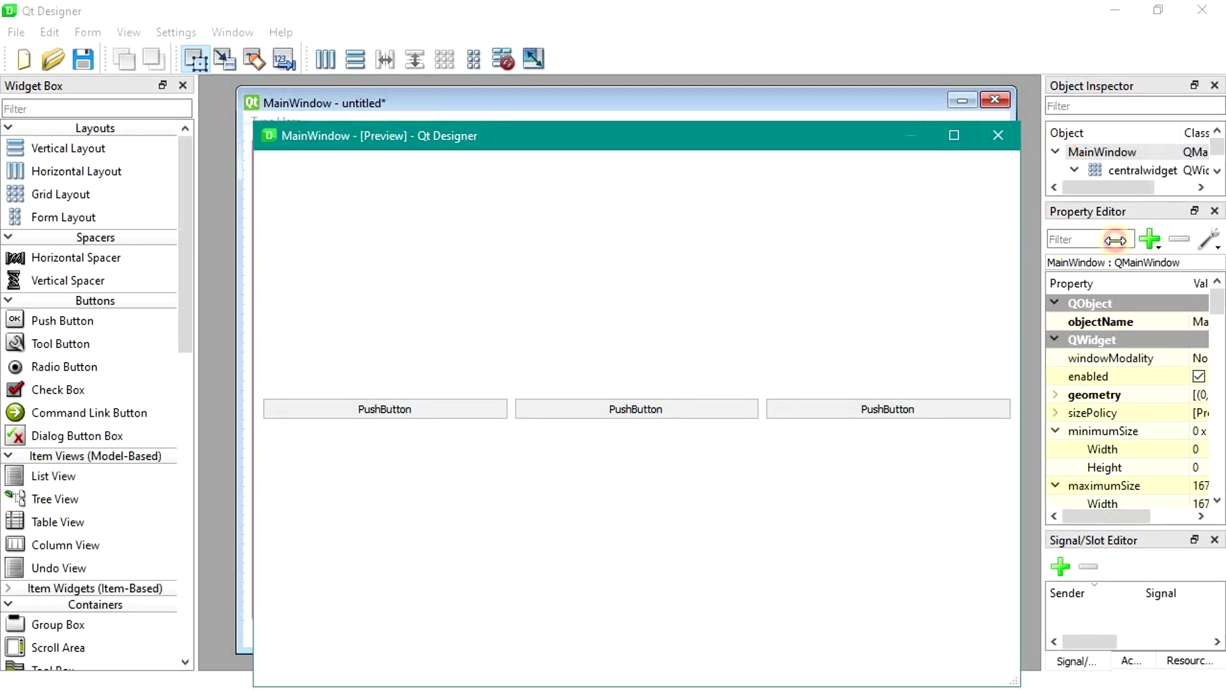
Widen and narrow the preview window to check how the push buttons resize, move it around and close it.
{"action": "left_click_drag", "start_coordinate": [1021, 240], "coordinate": [1121, 240]}
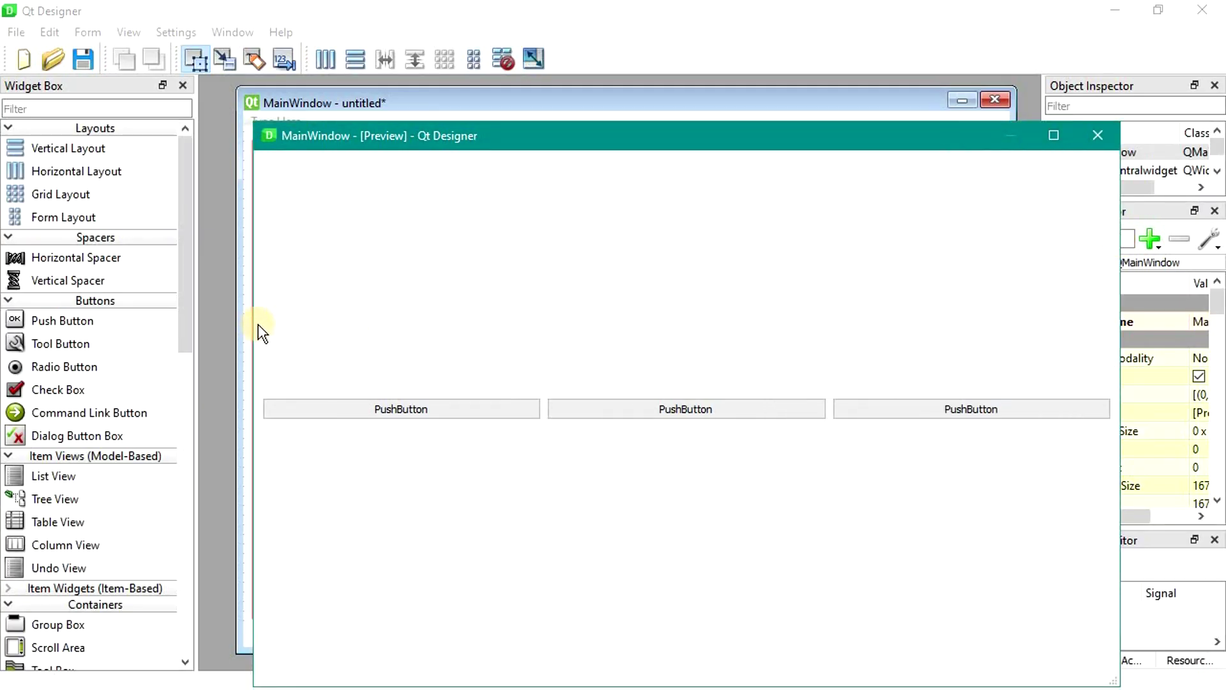
{"action": "left_click_drag", "start_coordinate": [252, 320], "coordinate": [485, 321]}
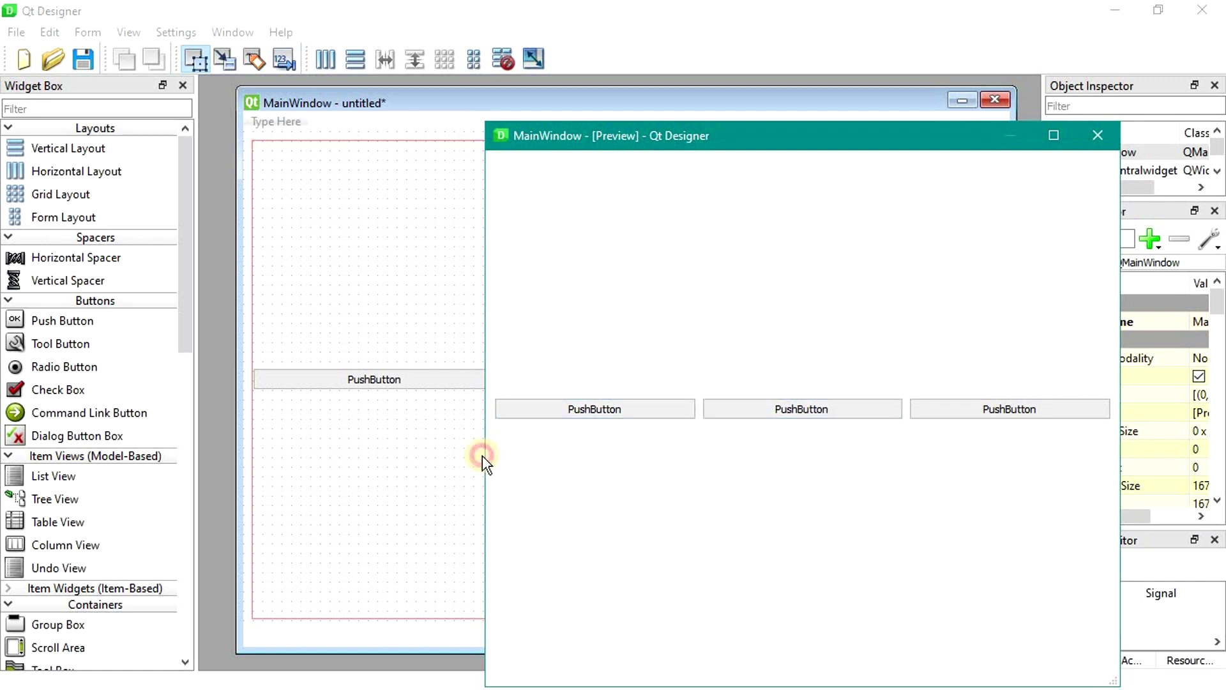
{"action": "left_click_drag", "start_coordinate": [483, 455], "coordinate": [237, 457]}
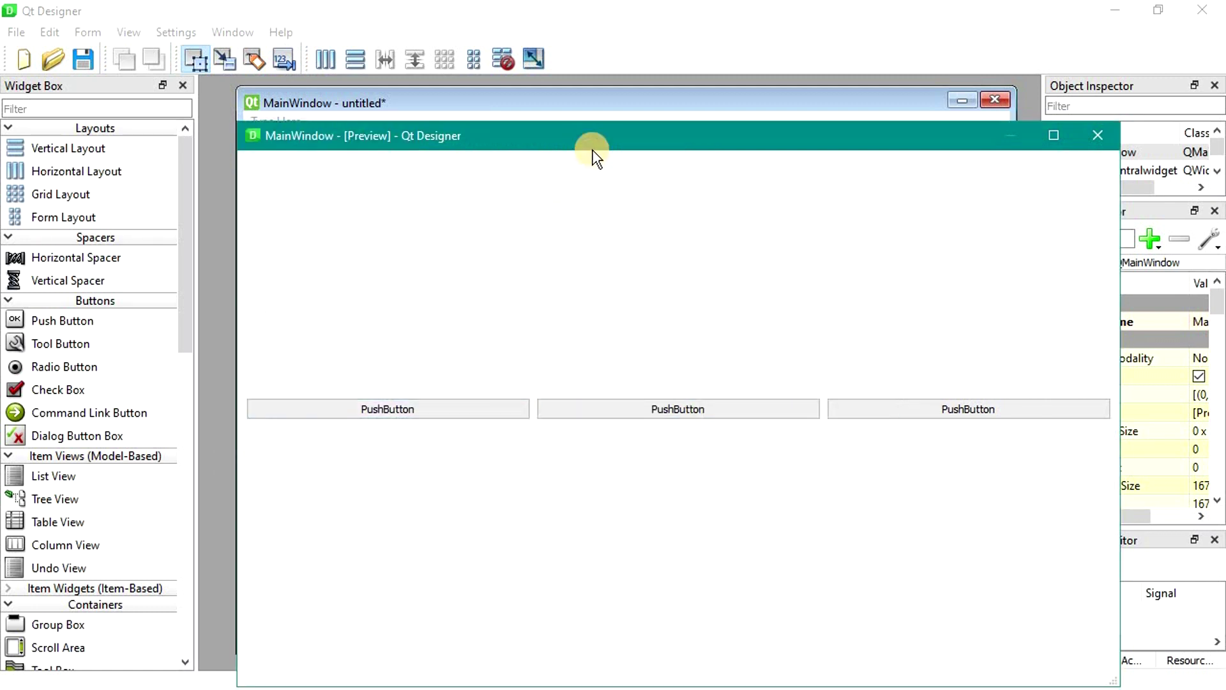
{"action": "left_click_drag", "start_coordinate": [565, 125], "coordinate": [507, 55]}
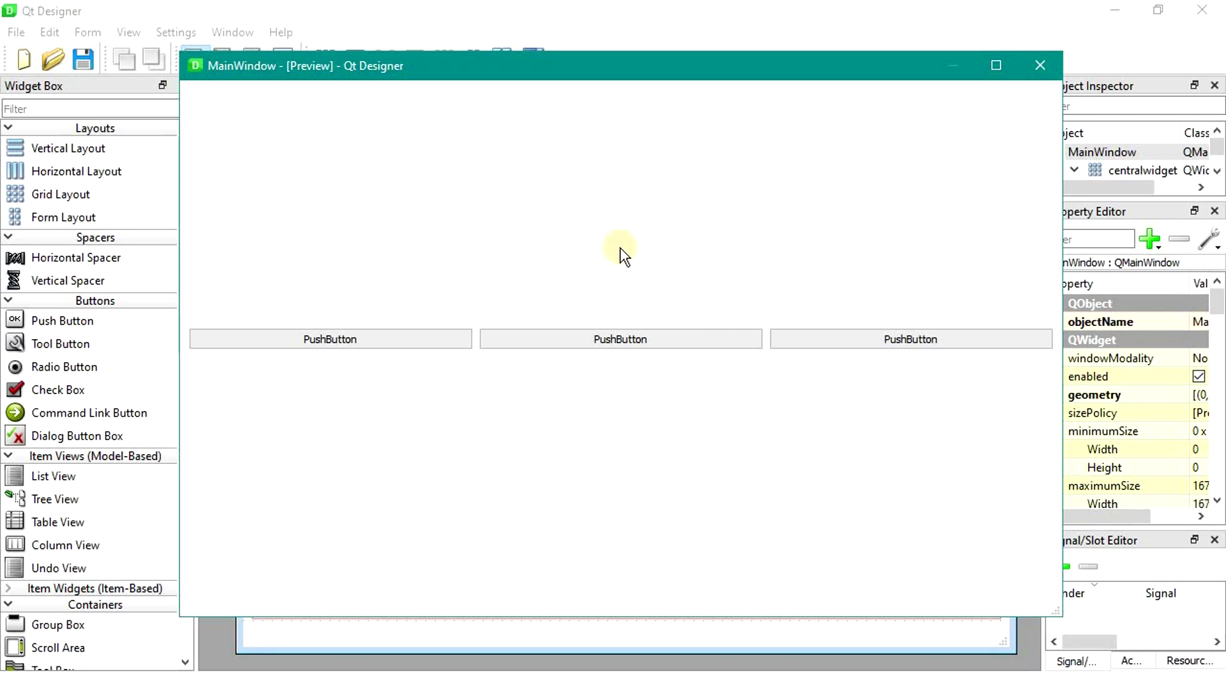
{"action": "left_click_drag", "start_coordinate": [691, 67], "coordinate": [670, 86]}
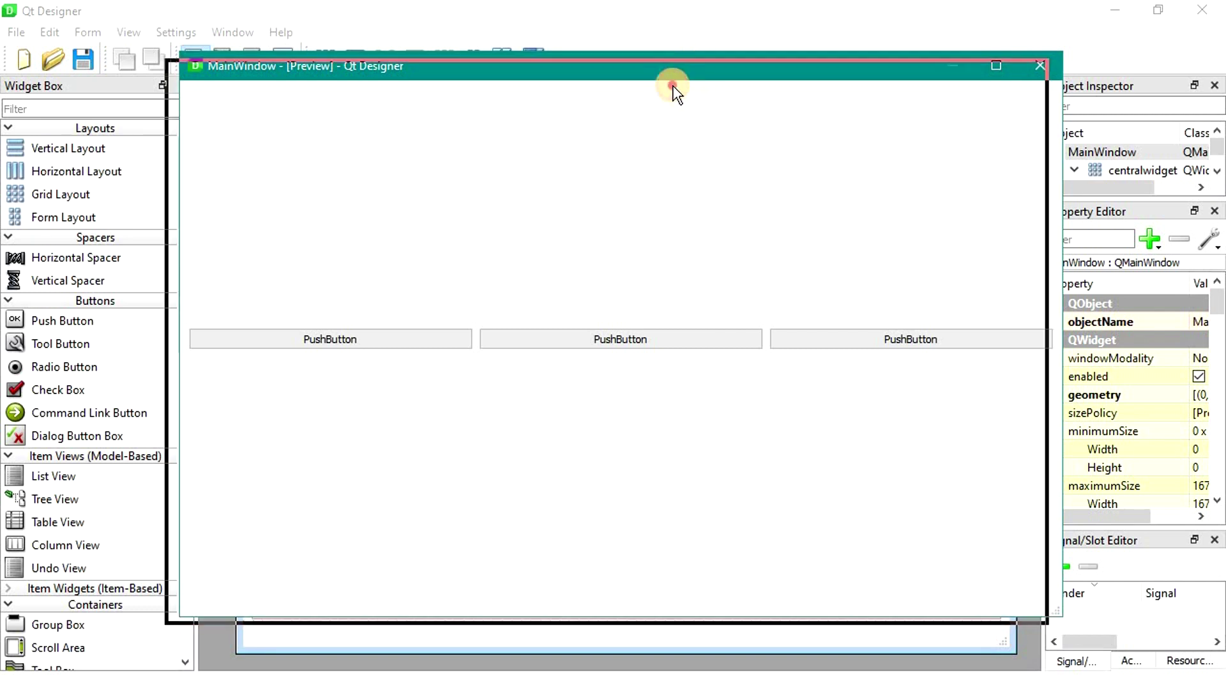
{"action": "left_click_drag", "start_coordinate": [743, 95], "coordinate": [759, 137]}
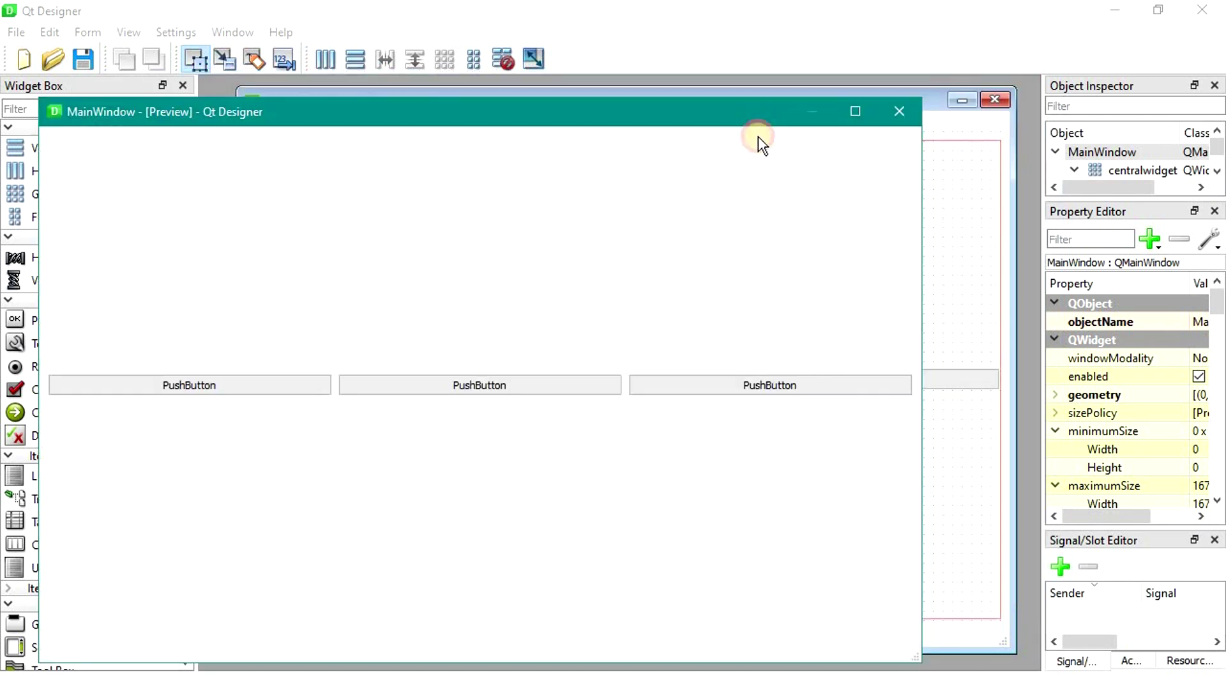
{"action": "left_click", "coordinate": [898, 114]}
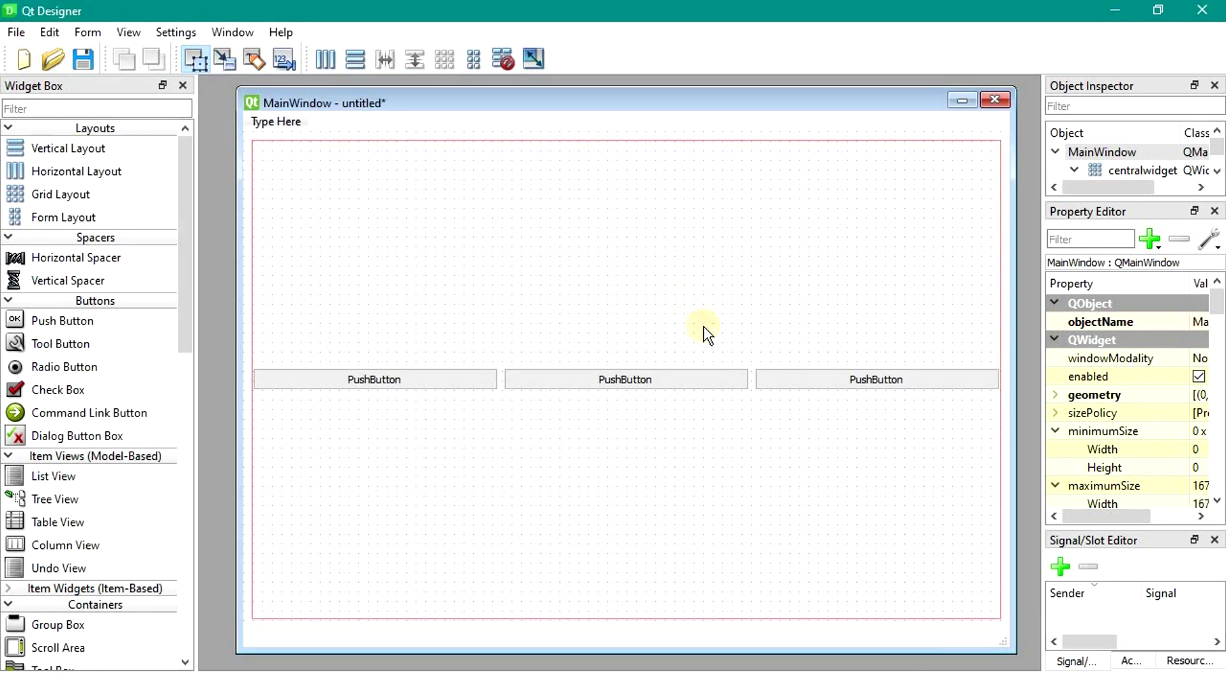
Delete the horizontal layout with its three push buttons and add a single push button to the form.
{"action": "left_click", "coordinate": [697, 297]}
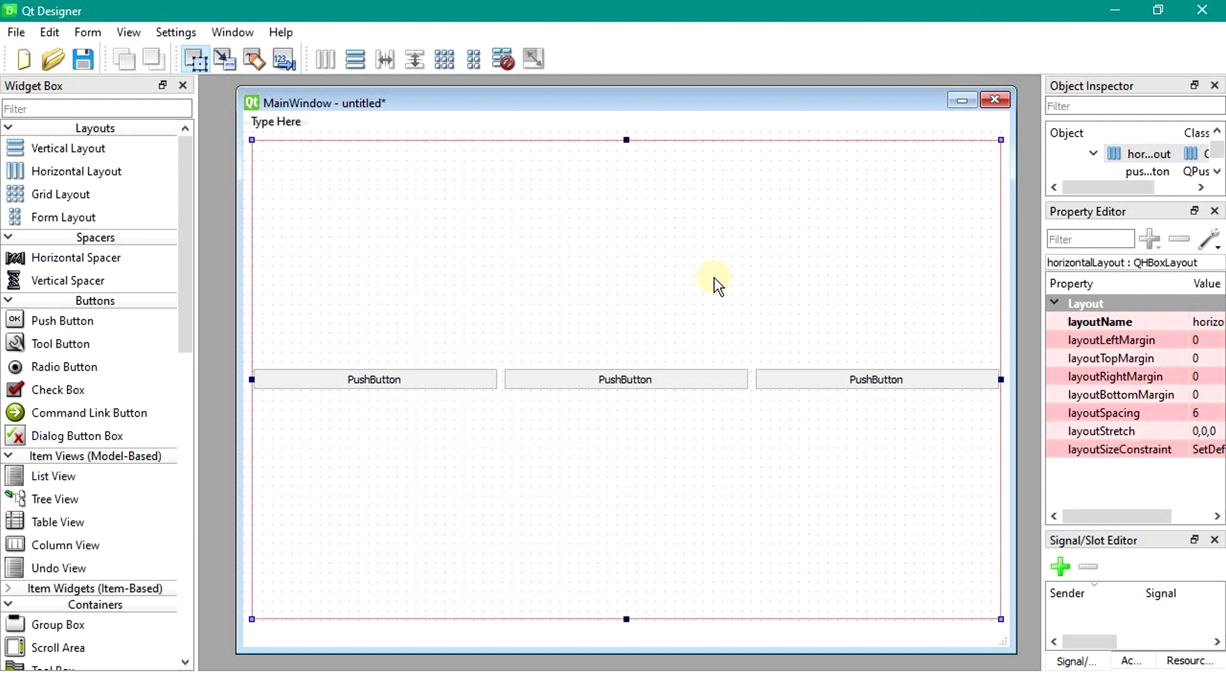
{"action": "key", "text": "Delete"}
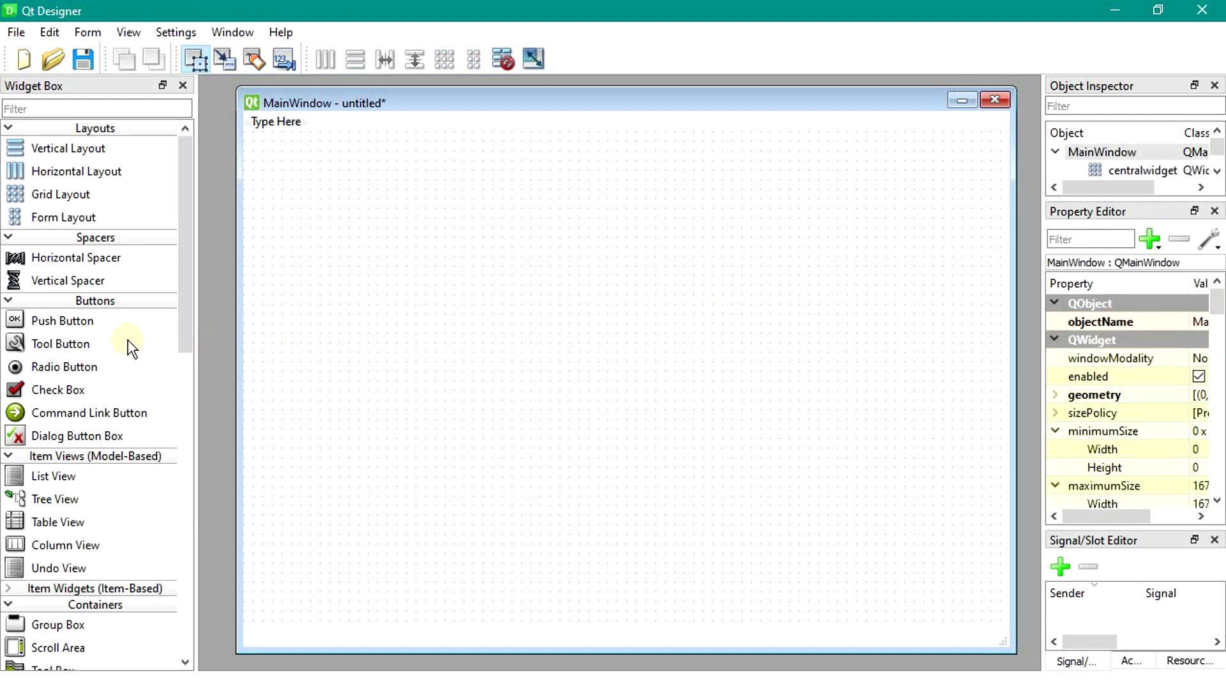
{"action": "left_click_drag", "start_coordinate": [68, 327], "coordinate": [476, 358]}
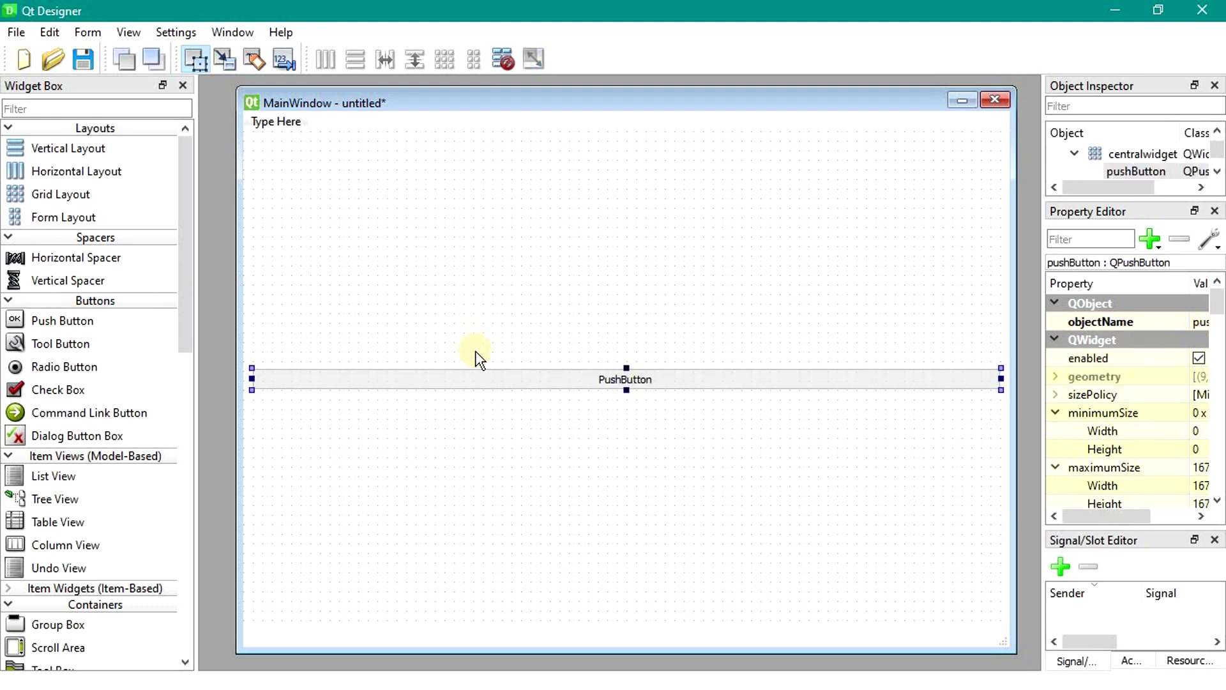
Break the form's grid layout, then move the push button inward and enlarge it to about 151 x 71.
{"action": "left_click", "coordinate": [503, 57]}
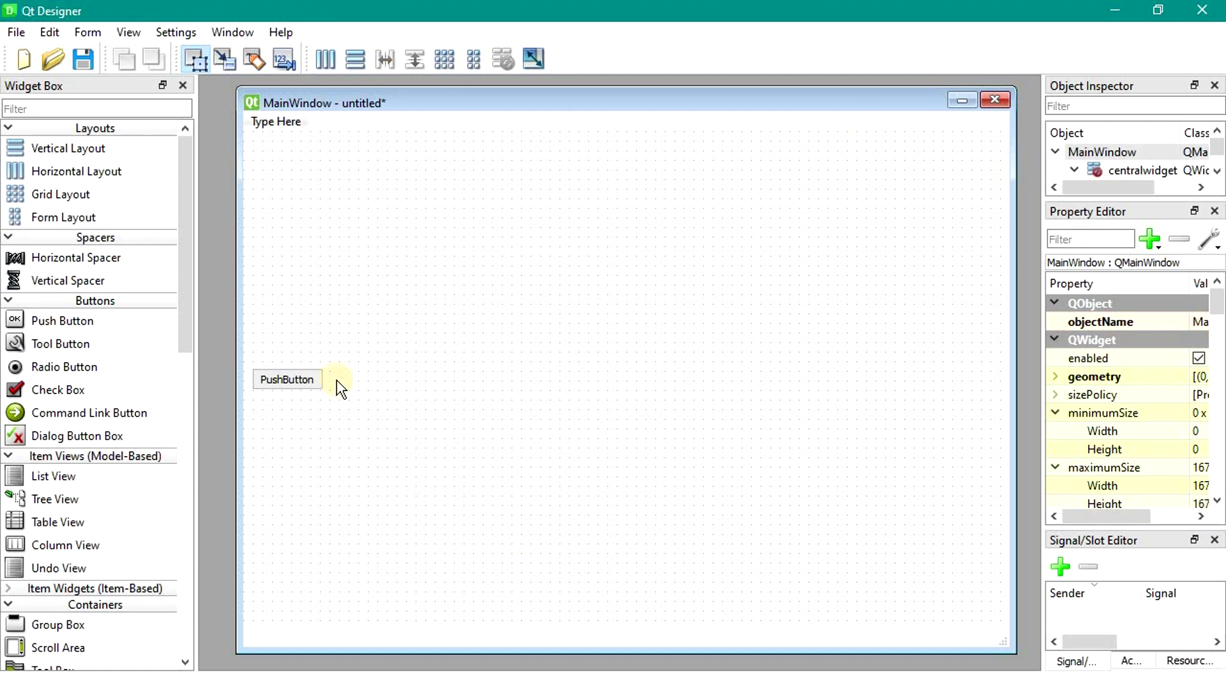
{"action": "left_click_drag", "start_coordinate": [291, 379], "coordinate": [387, 389]}
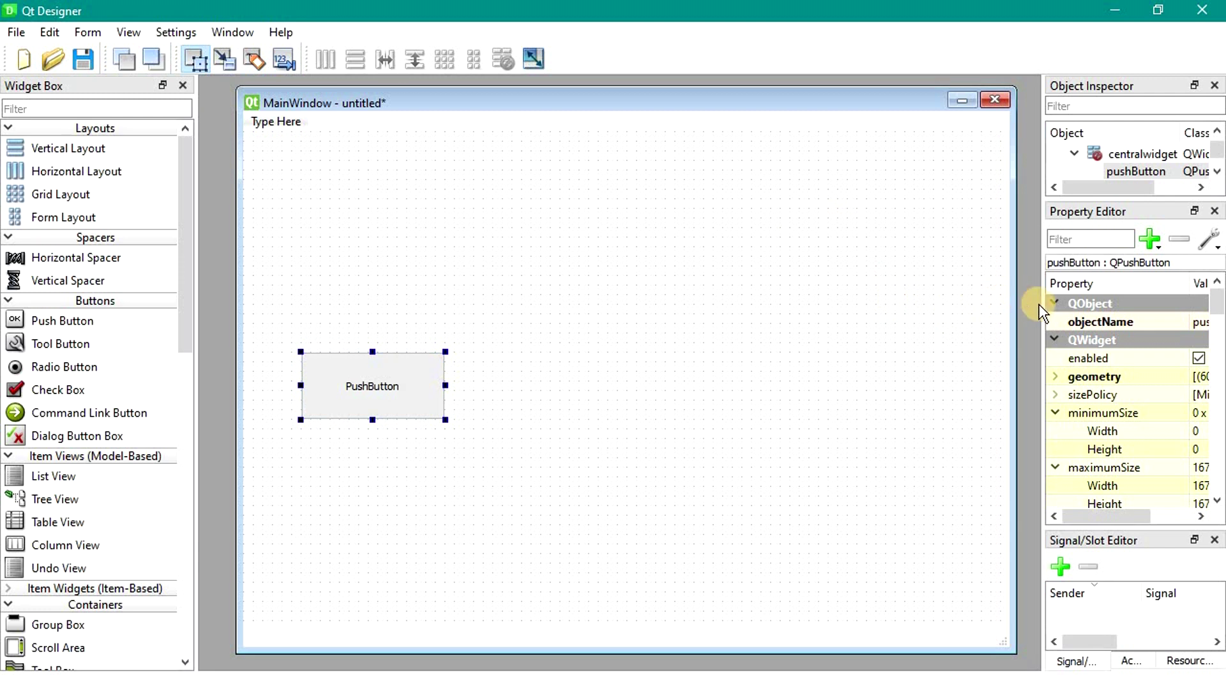
Widen the Property Editor area so the push button's property values can be read in full.
{"action": "left_click_drag", "start_coordinate": [1042, 305], "coordinate": [775, 306]}
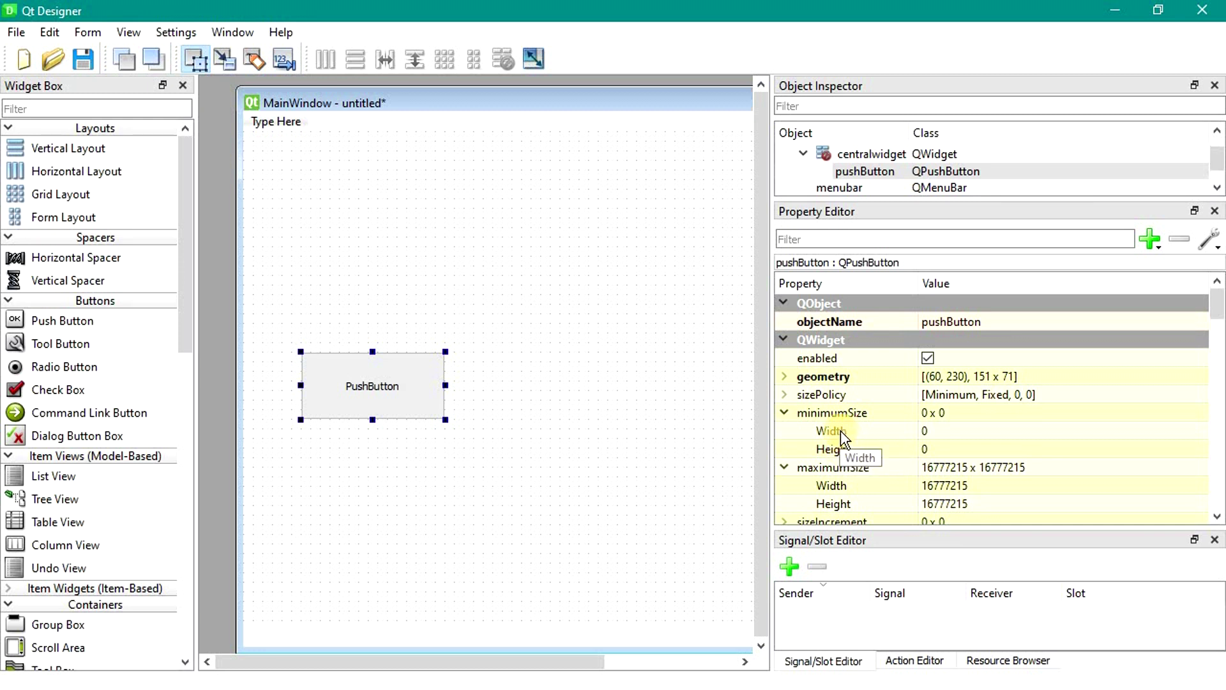
Set the push button's minimum size to a width of 100 and a height of 50.
{"action": "left_click", "coordinate": [936, 431]}
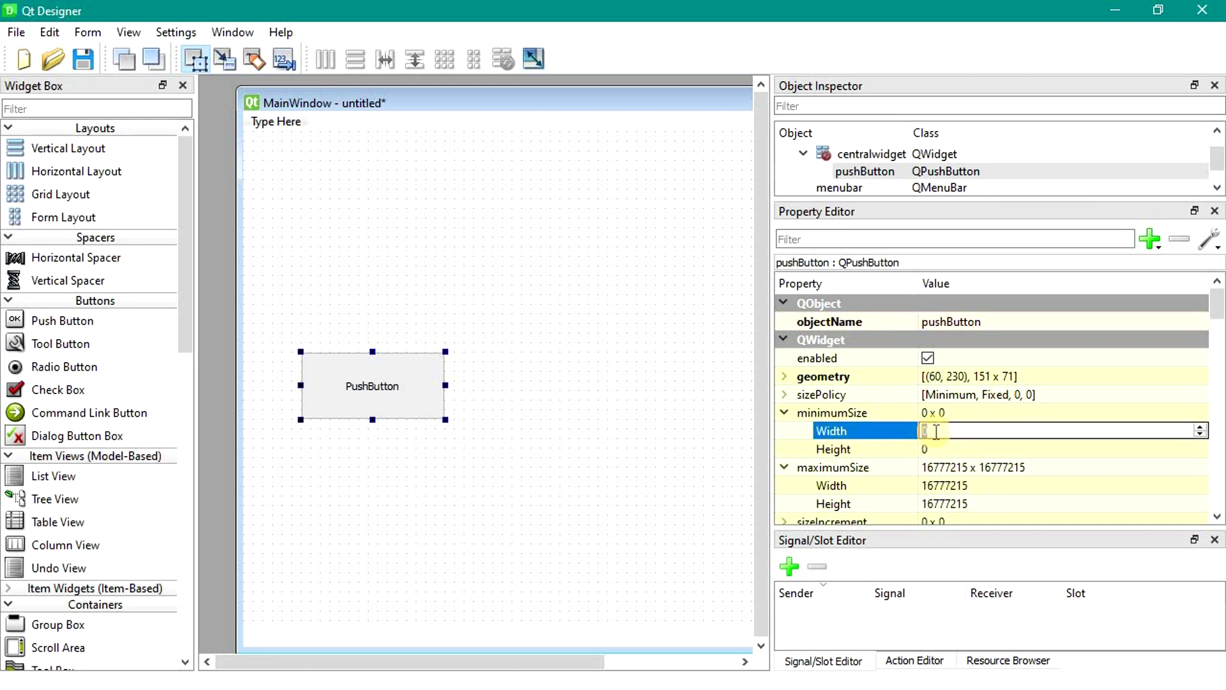
{"action": "type", "text": "100"}
{"action": "key", "text": "Return"}
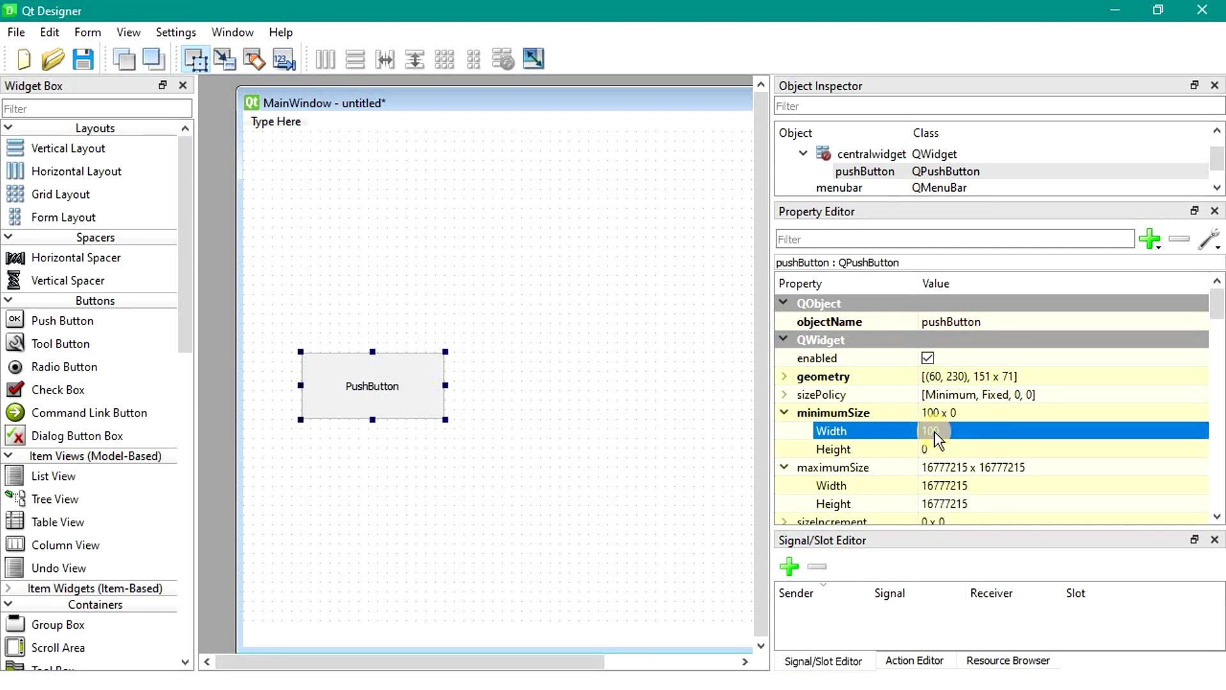
{"action": "left_click", "coordinate": [936, 449]}
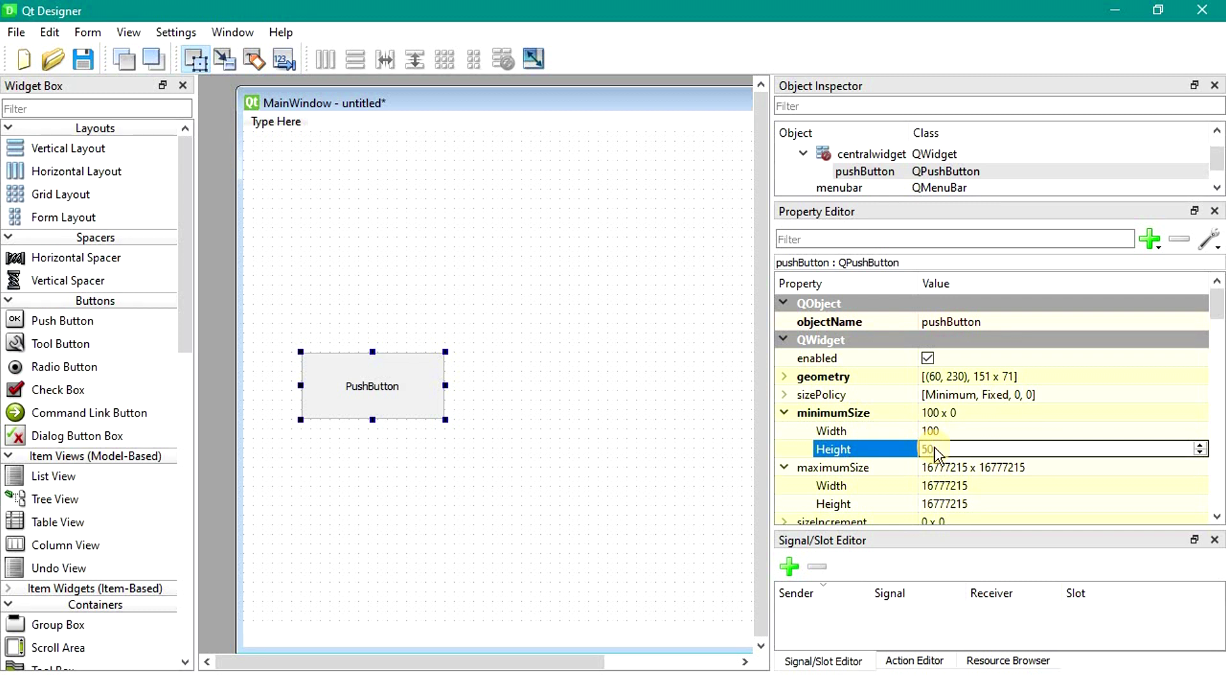
{"action": "type", "text": "50"}
{"action": "key", "text": "Return"}
Set the push button's maximum size to a width of 100 and a height of 50.
{"action": "scroll", "coordinate": [937, 383], "scroll_direction": "down", "scroll_amount": 1}
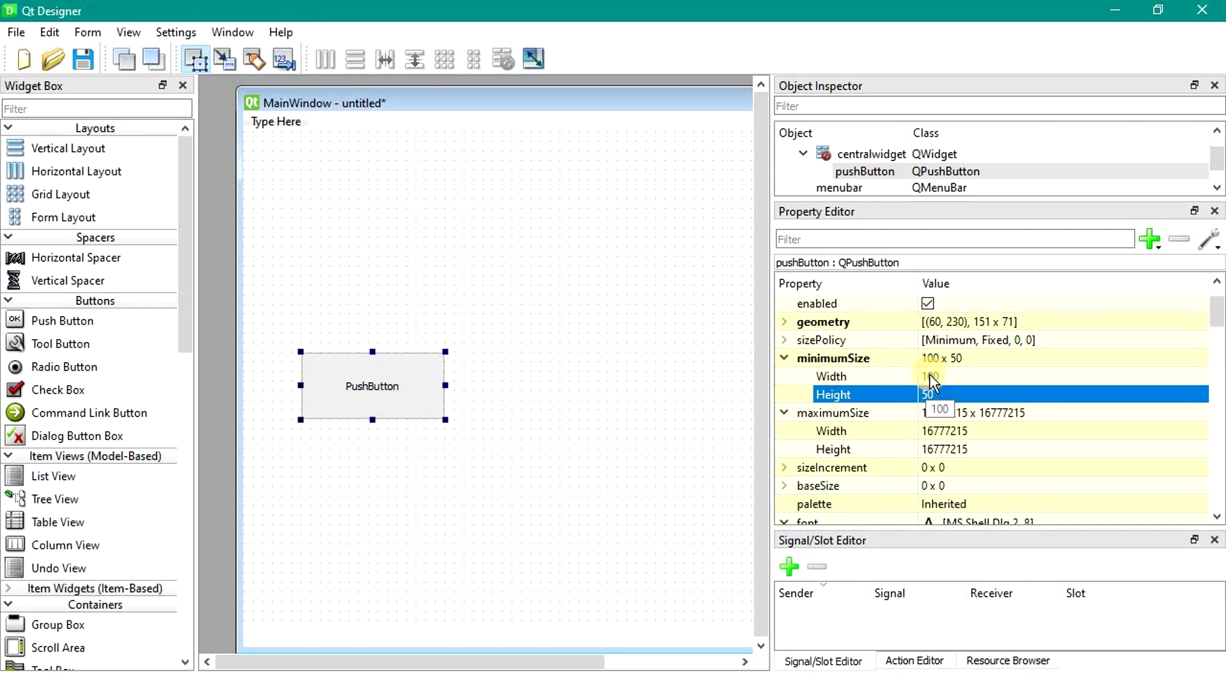
{"action": "left_click", "coordinate": [946, 430]}
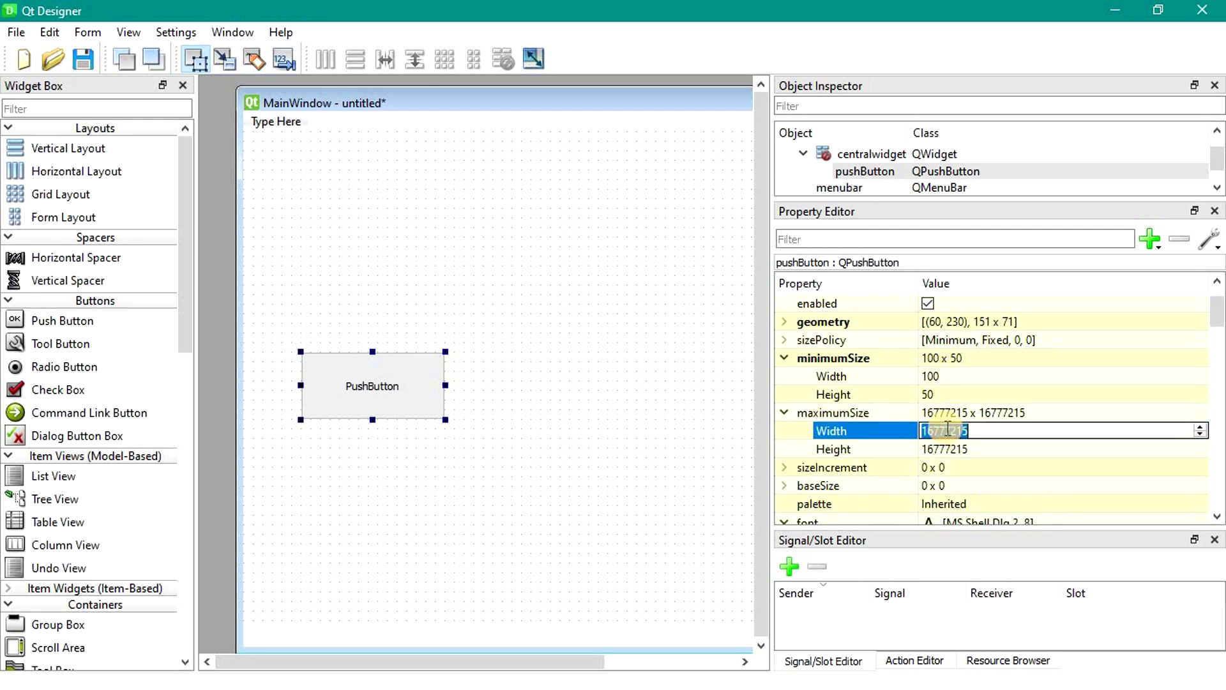
{"action": "type", "text": "100"}
{"action": "key", "text": "Return"}
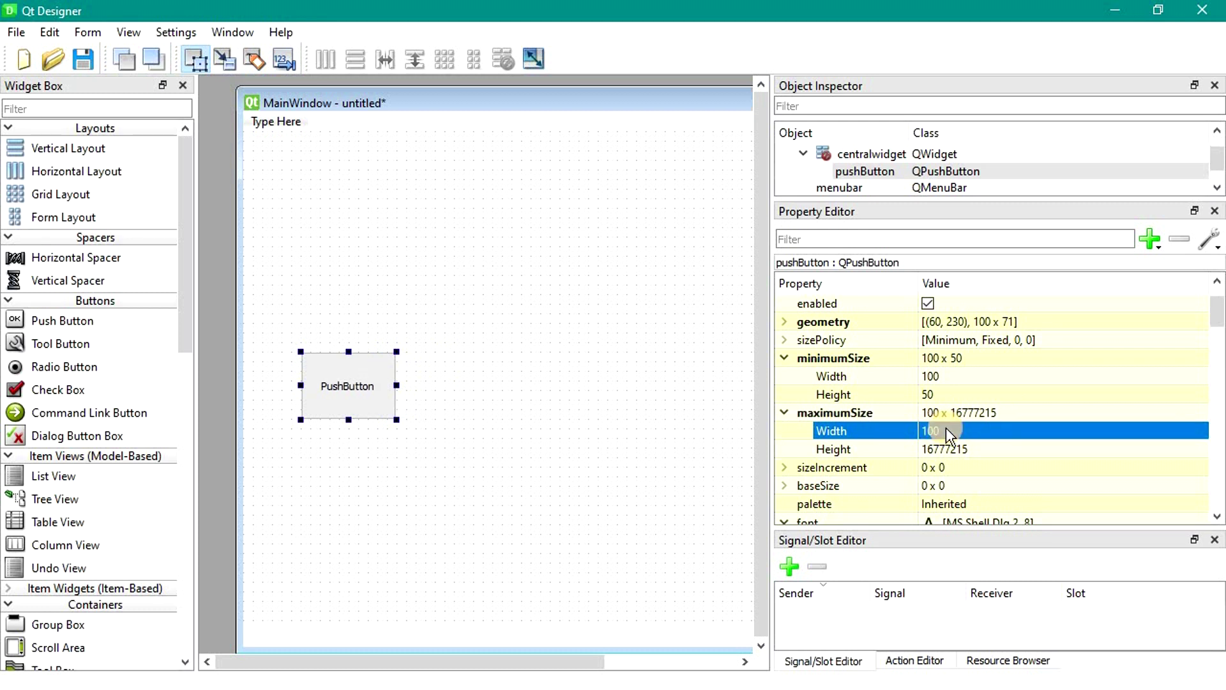
{"action": "left_click", "coordinate": [945, 449]}
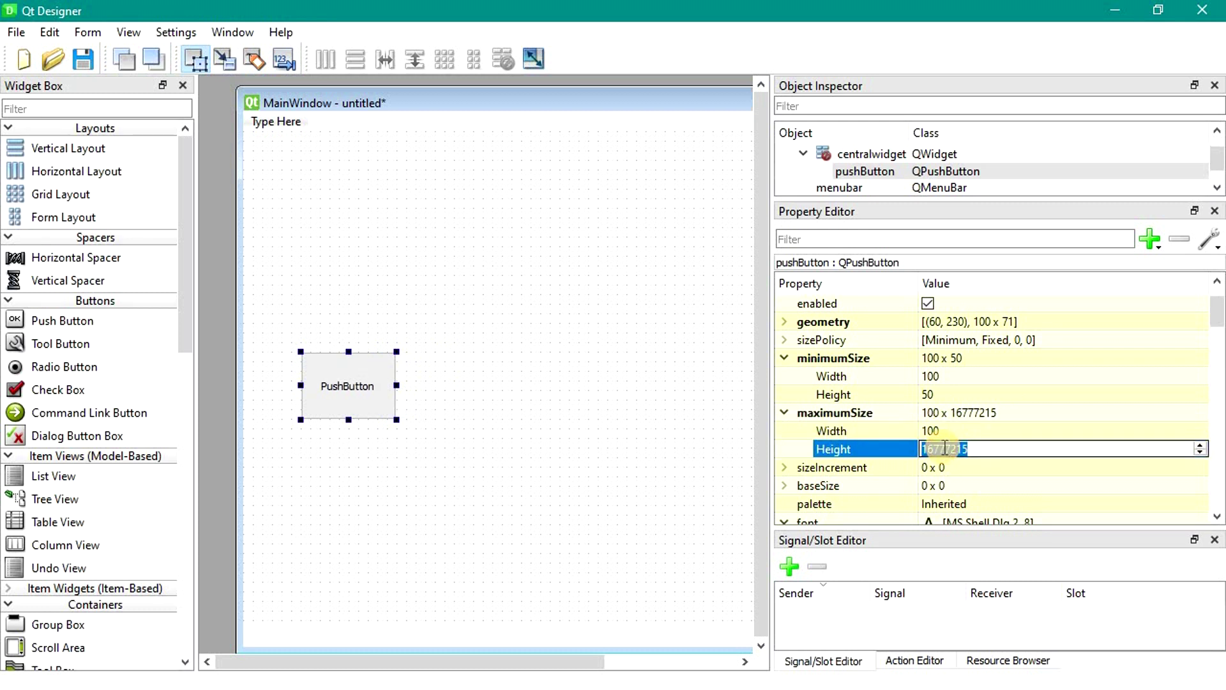
{"action": "type", "text": "50"}
{"action": "key", "text": "Return"}
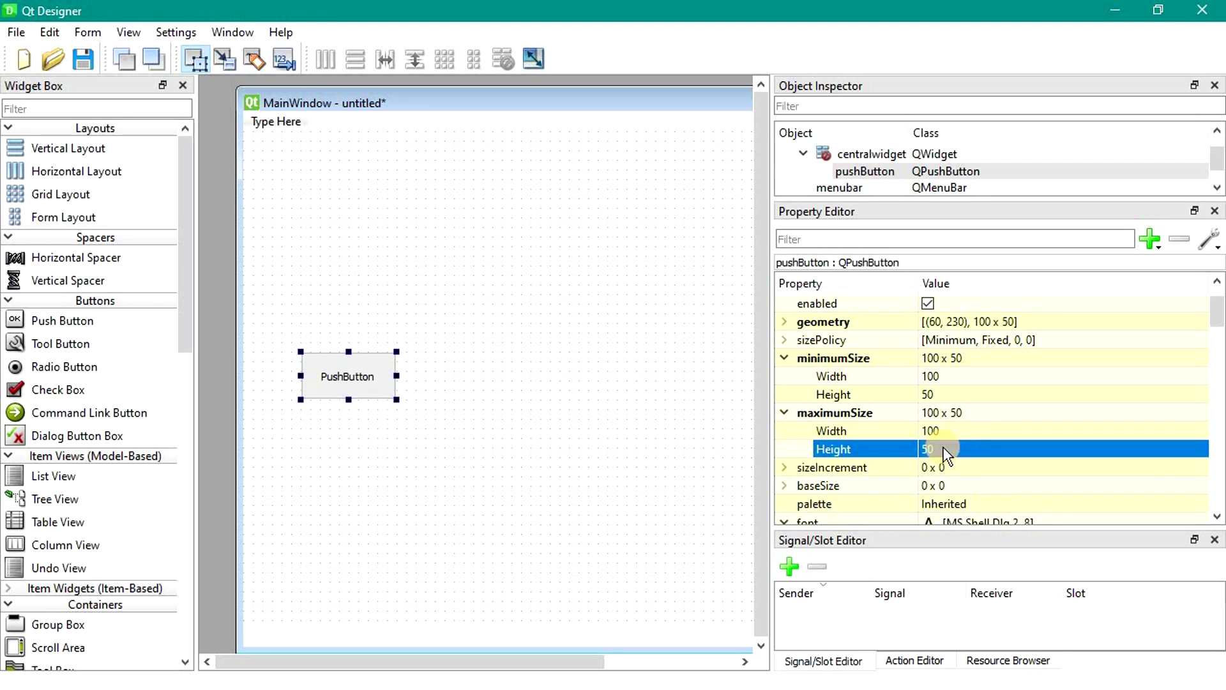
Deselect the push button and narrow the Property Editor area so the whole main window form is visible.
{"action": "left_click", "coordinate": [657, 377]}
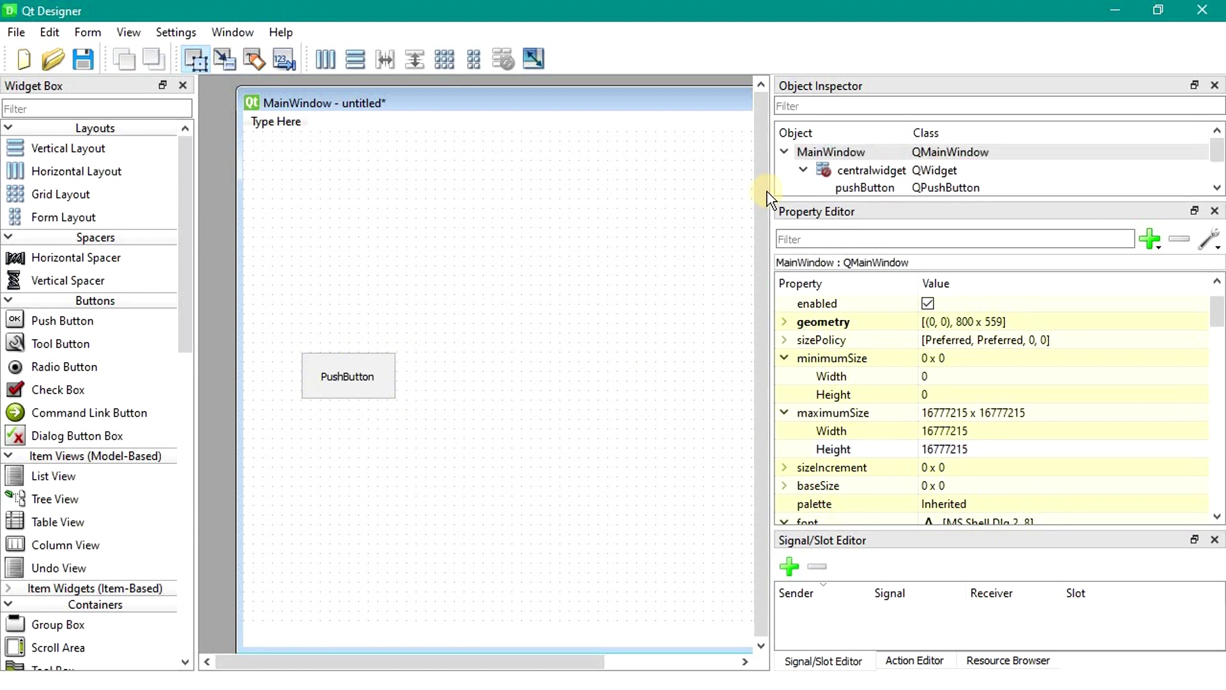
{"action": "left_click_drag", "start_coordinate": [767, 191], "coordinate": [1070, 210]}
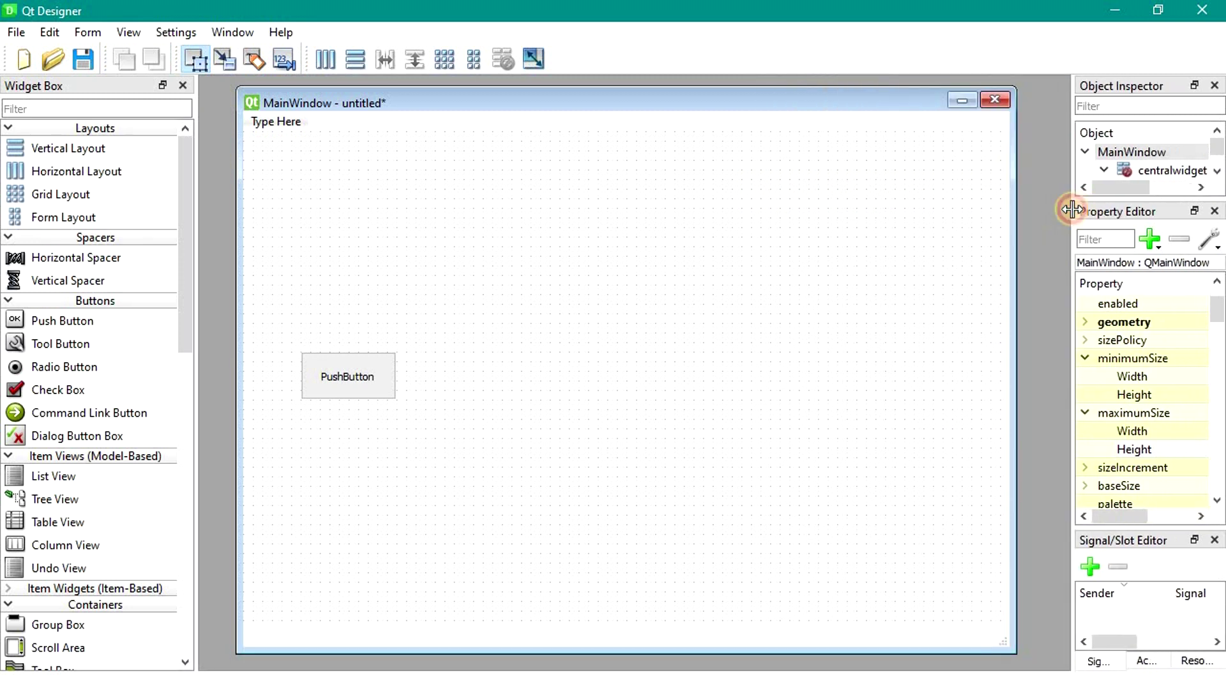
{"action": "left_click", "coordinate": [373, 380]}
{"action": "left_click", "coordinate": [416, 259]}
Add a horizontal layout to the lower part of the form and enlarge it to nearly the form's full width.
{"action": "left_click_drag", "start_coordinate": [50, 176], "coordinate": [573, 492]}
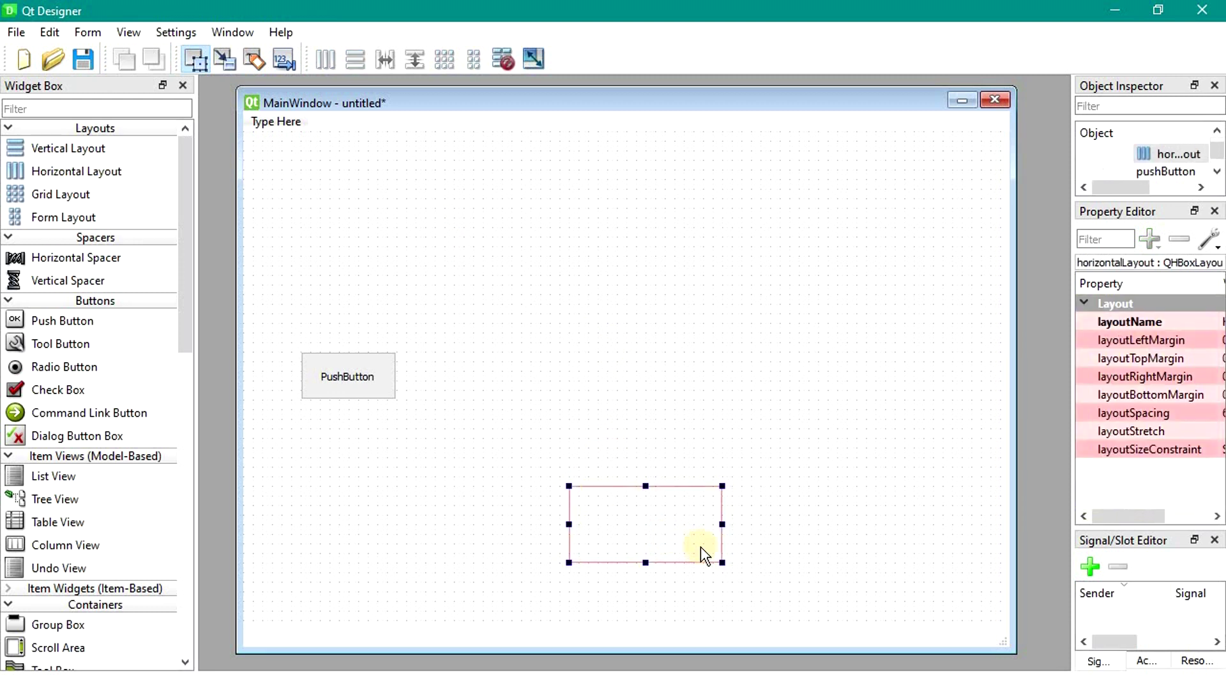
{"action": "left_click_drag", "start_coordinate": [722, 486], "coordinate": [876, 428]}
{"action": "left_click_drag", "start_coordinate": [569, 562], "coordinate": [378, 624]}
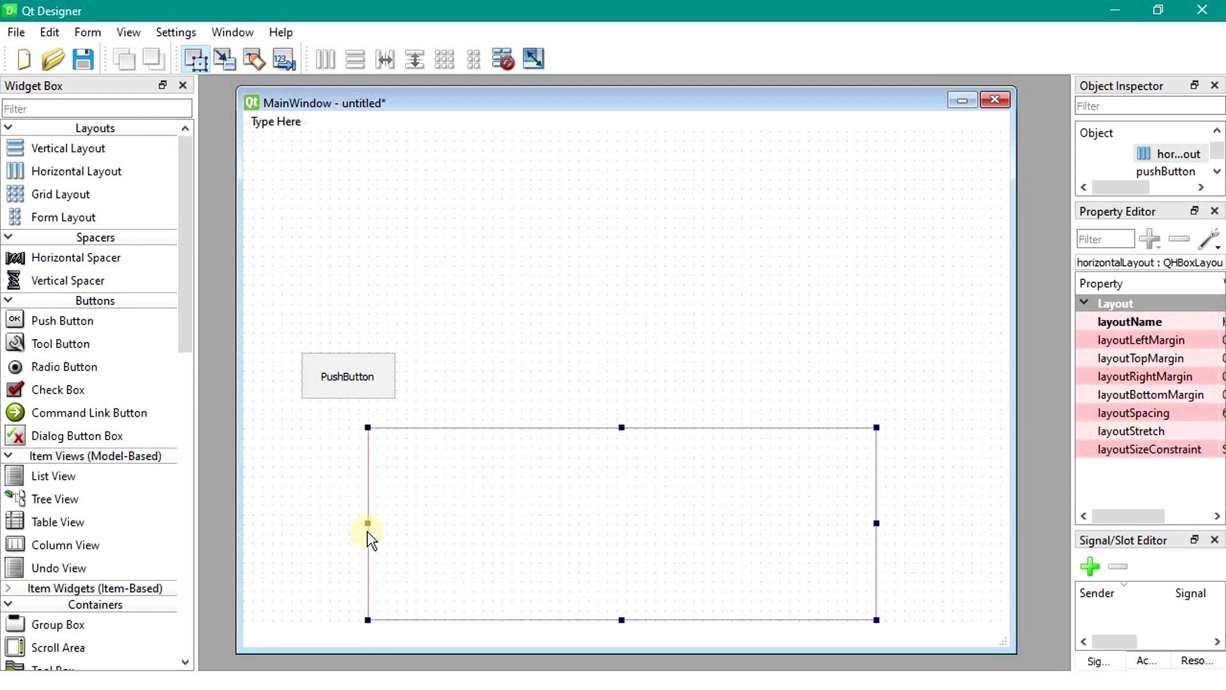
{"action": "left_click_drag", "start_coordinate": [367, 523], "coordinate": [281, 523]}
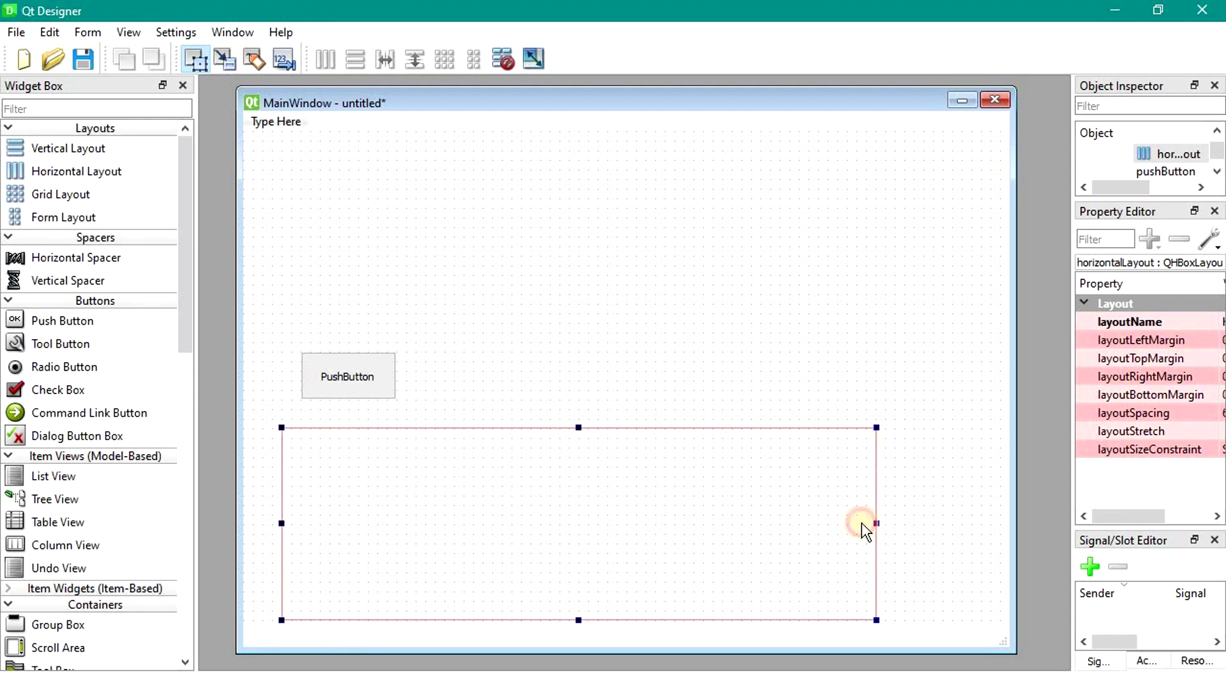
{"action": "left_click_drag", "start_coordinate": [877, 523], "coordinate": [953, 523]}
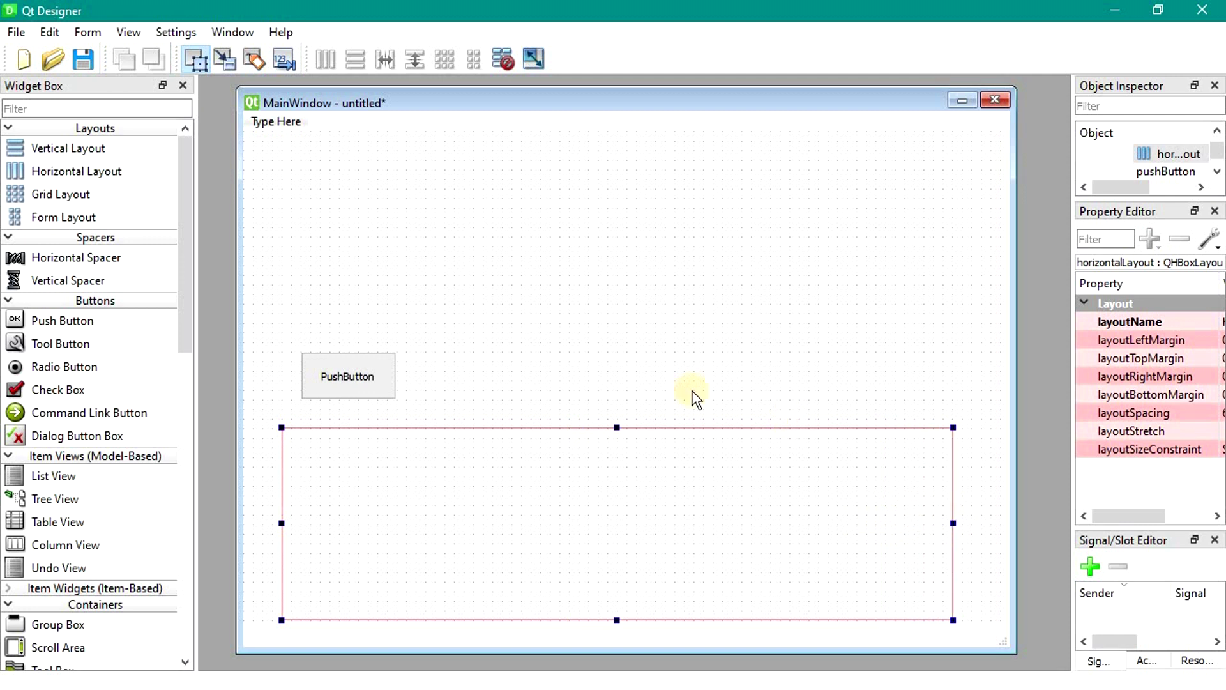
Move the push button into the horizontal layout and place a copy of it beside it.
{"action": "left_click_drag", "start_coordinate": [349, 373], "coordinate": [415, 498]}
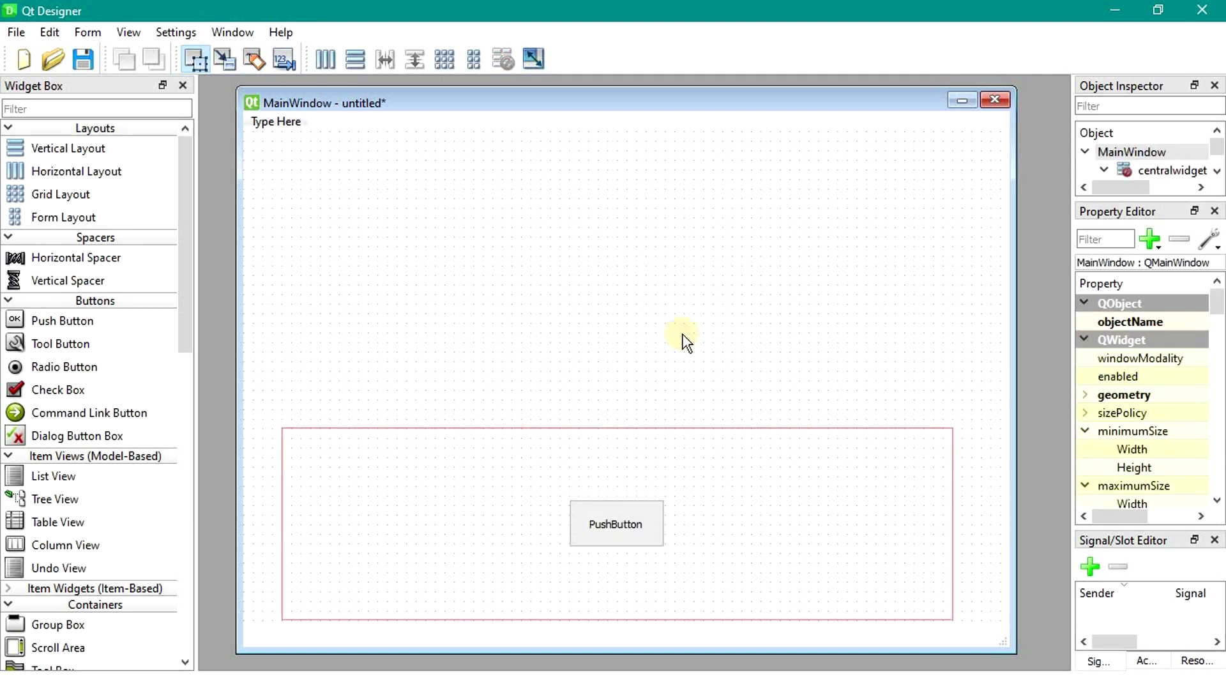
{"action": "right_click", "coordinate": [610, 520]}
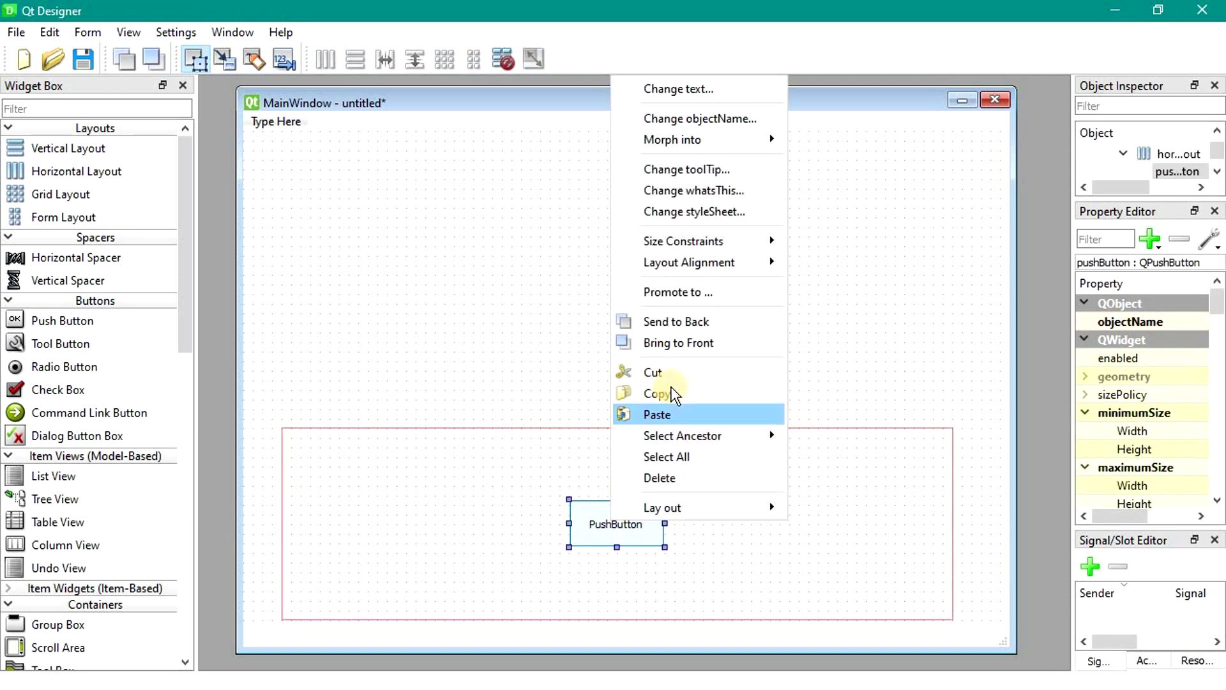
{"action": "left_click", "coordinate": [670, 394]}
{"action": "left_click", "coordinate": [415, 498]}
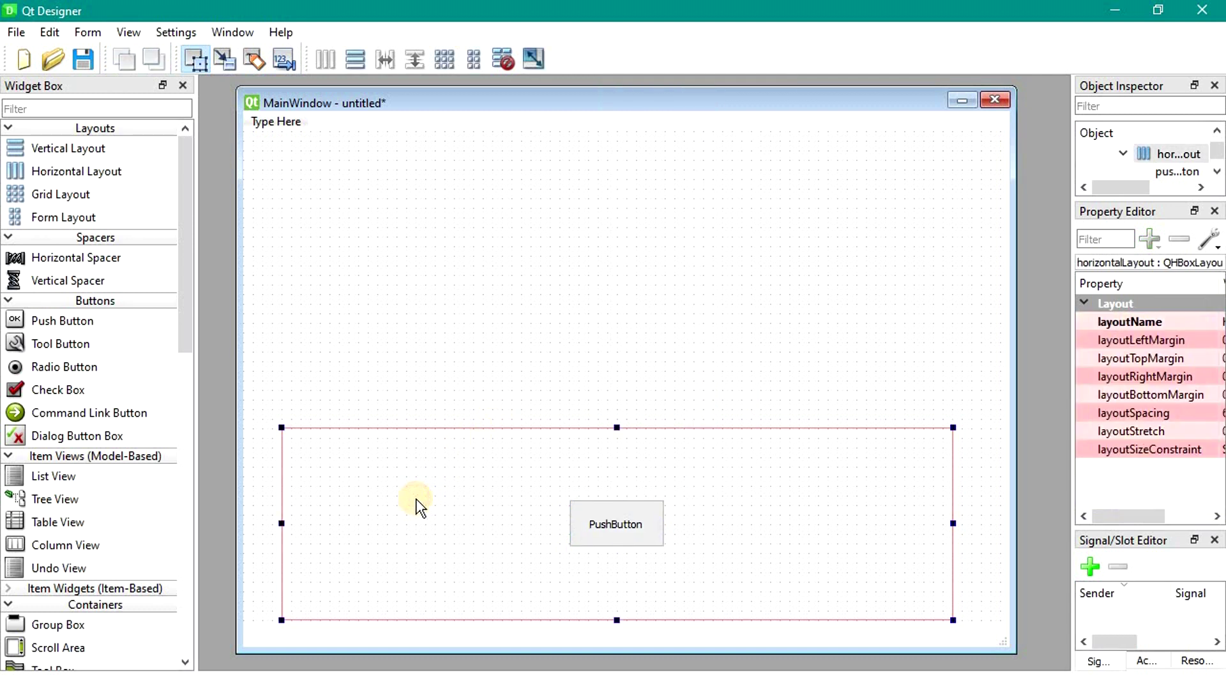
{"action": "right_click", "coordinate": [415, 498]}
{"action": "left_click", "coordinate": [478, 584]}
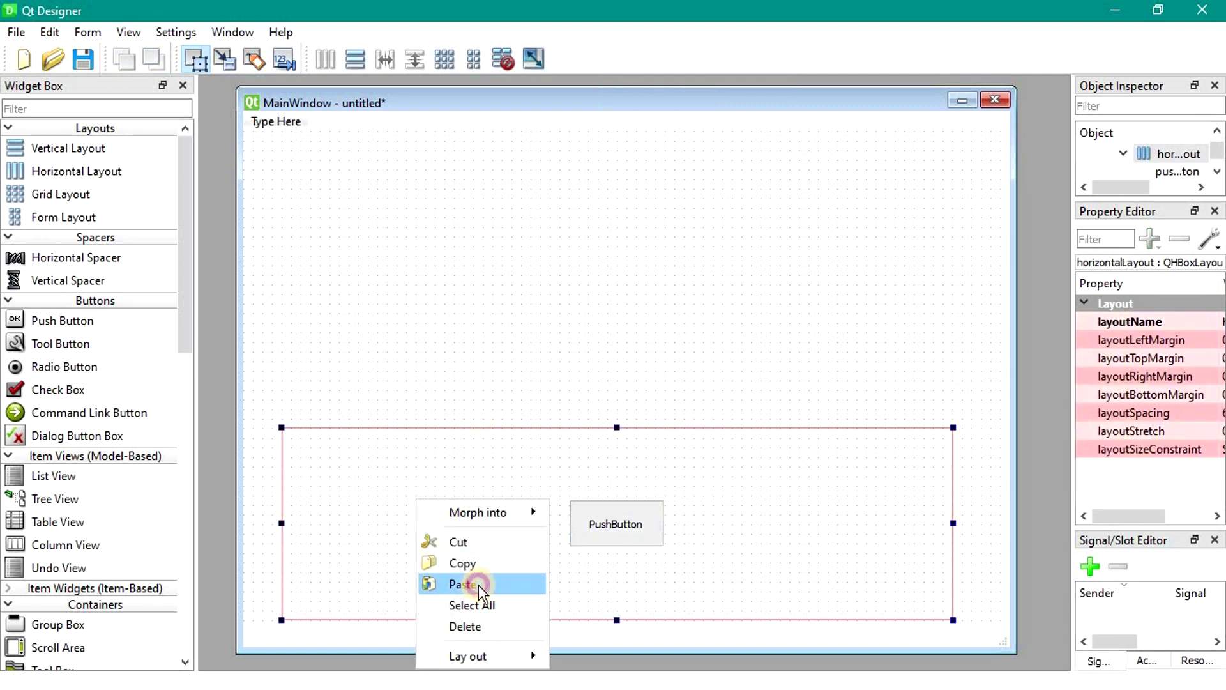
{"action": "left_click_drag", "start_coordinate": [536, 607], "coordinate": [472, 537]}
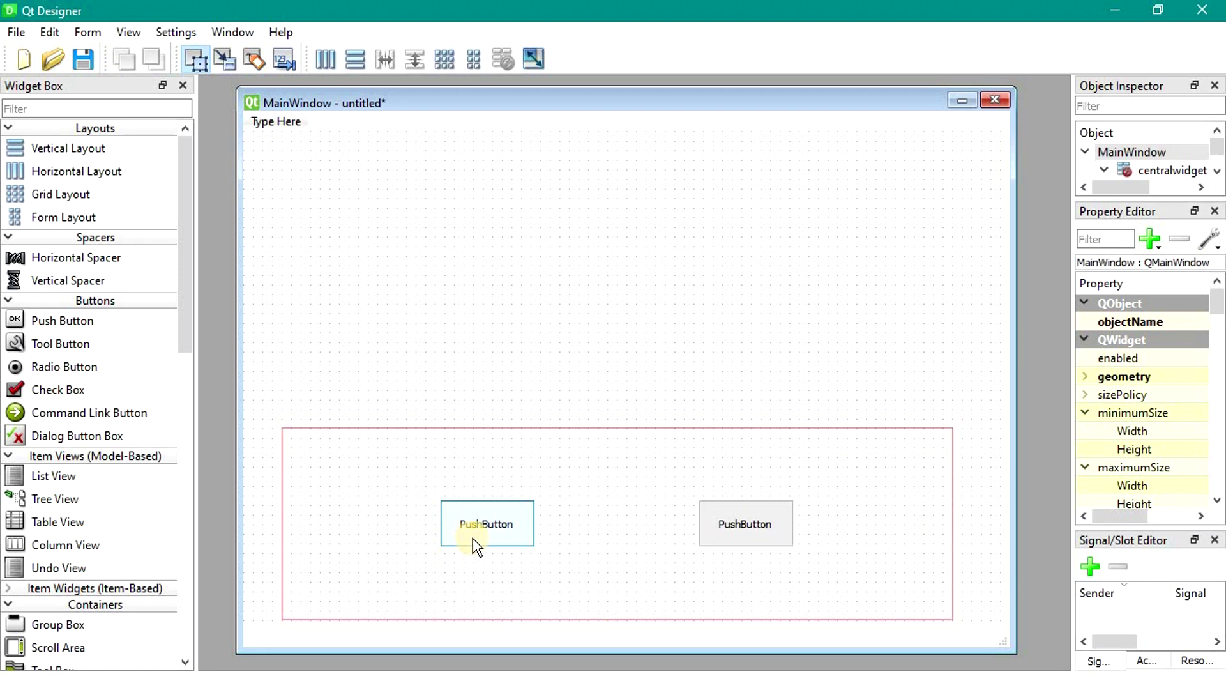
Add two more copies of the push button to the horizontal layout, making a row of four.
{"action": "right_click", "coordinate": [497, 517]}
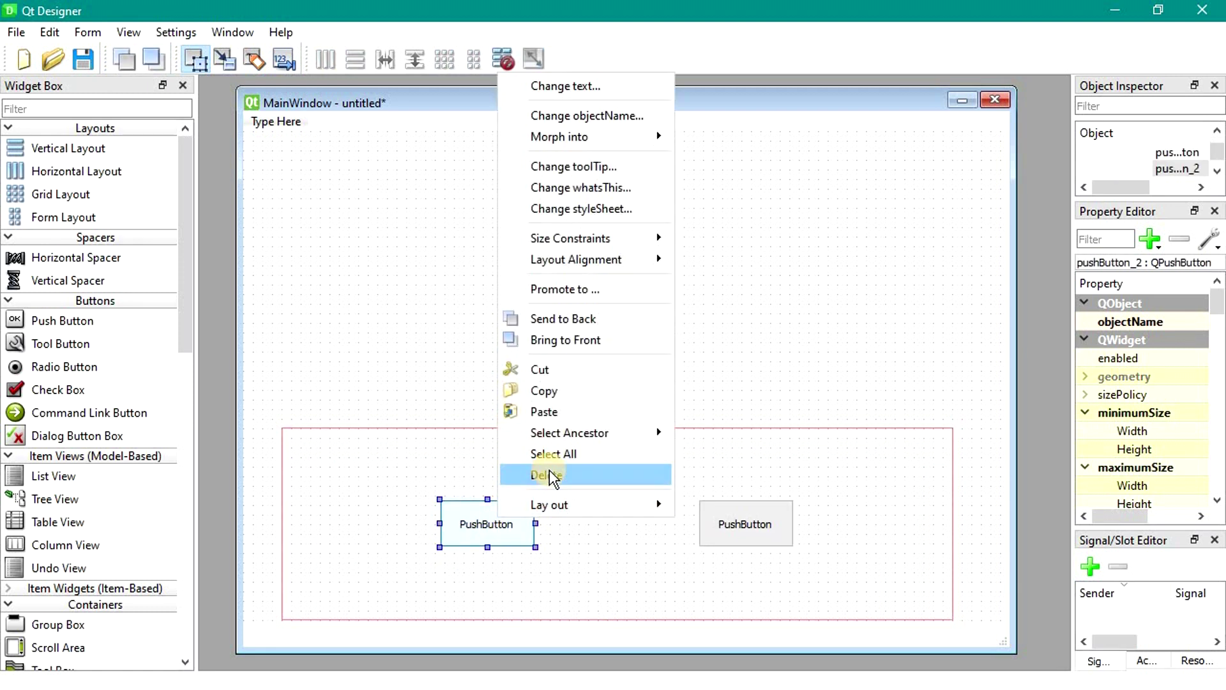
{"action": "left_click", "coordinate": [371, 474]}
{"action": "right_click", "coordinate": [358, 475]}
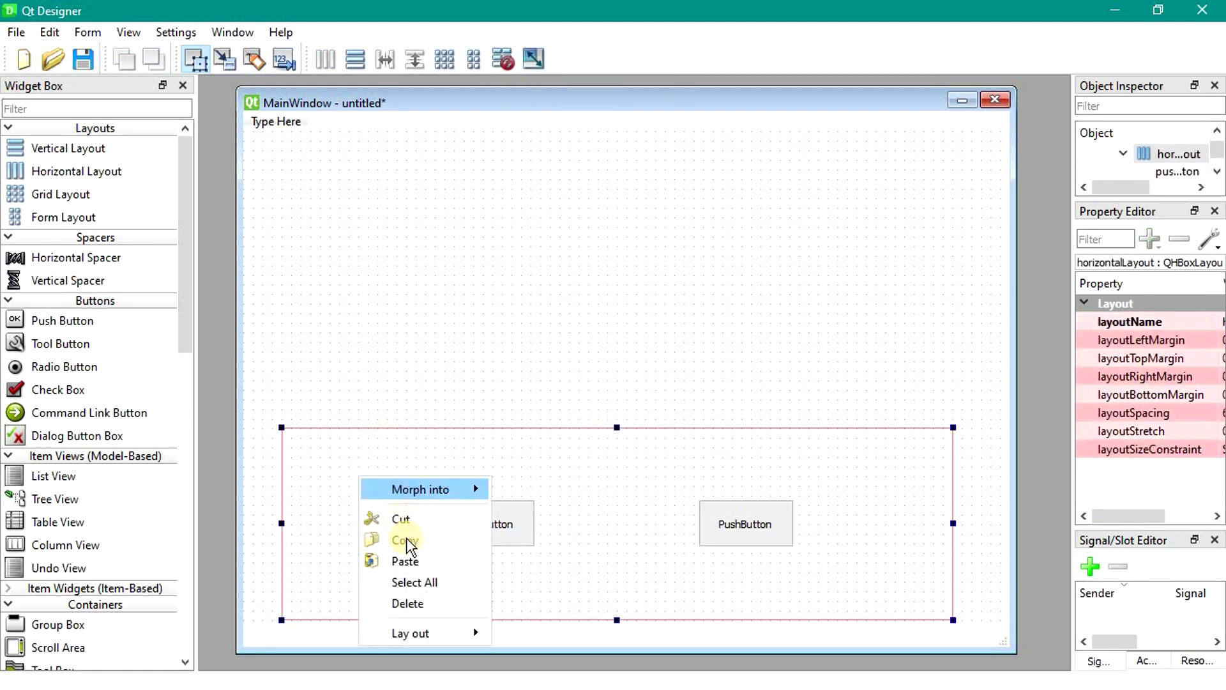
{"action": "left_click", "coordinate": [406, 560]}
{"action": "left_click_drag", "start_coordinate": [498, 597], "coordinate": [577, 570]}
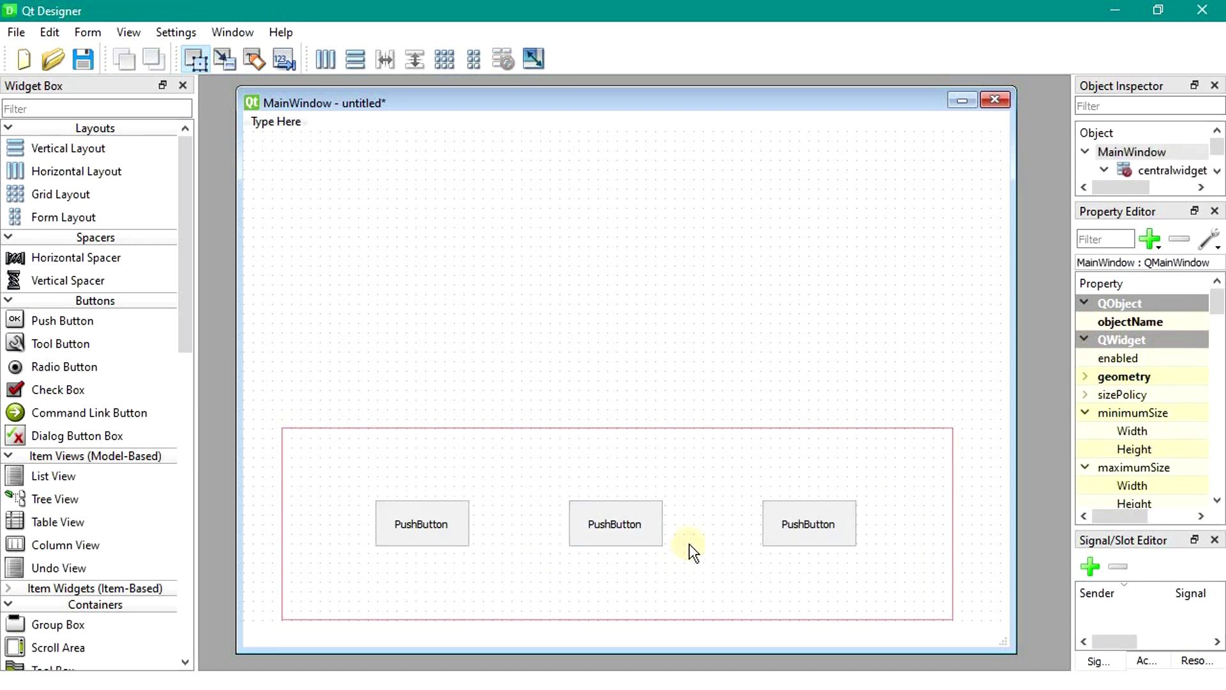
{"action": "right_click", "coordinate": [512, 461]}
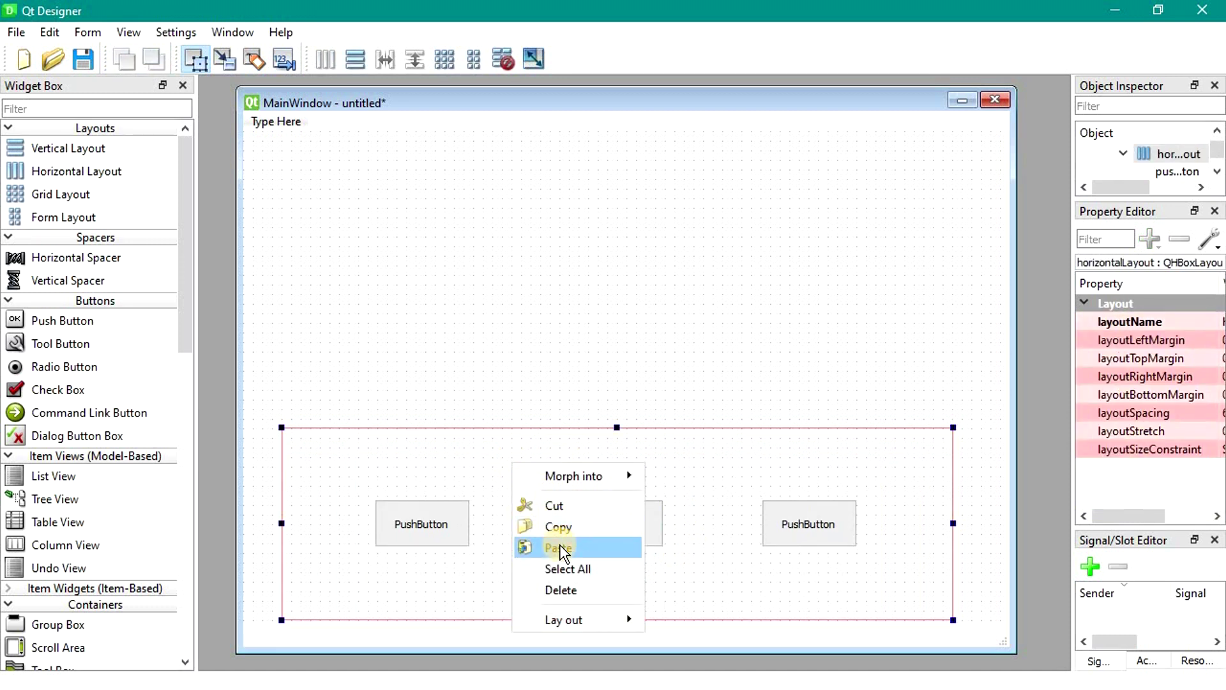
{"action": "left_click", "coordinate": [548, 543]}
{"action": "left_click_drag", "start_coordinate": [691, 598], "coordinate": [698, 549]}
{"action": "left_click", "coordinate": [676, 331]}
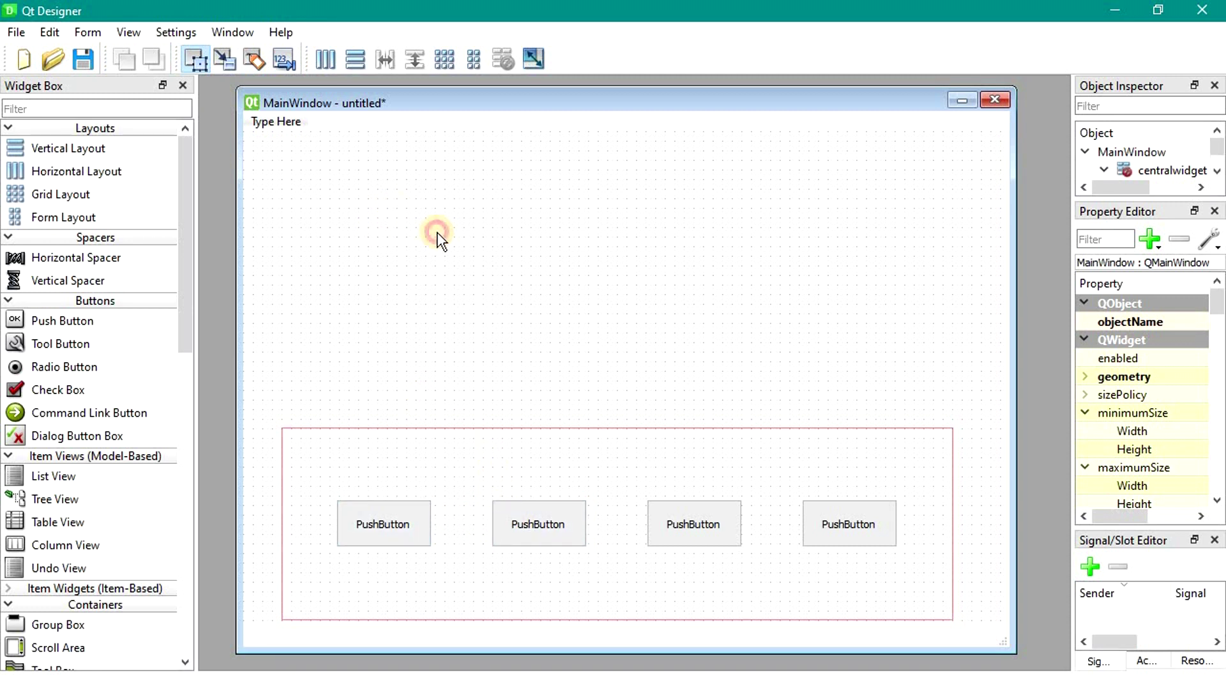
Lay out the main window in a grid and preview the form maximised and restored, then close the preview.
{"action": "left_click", "coordinate": [450, 60]}
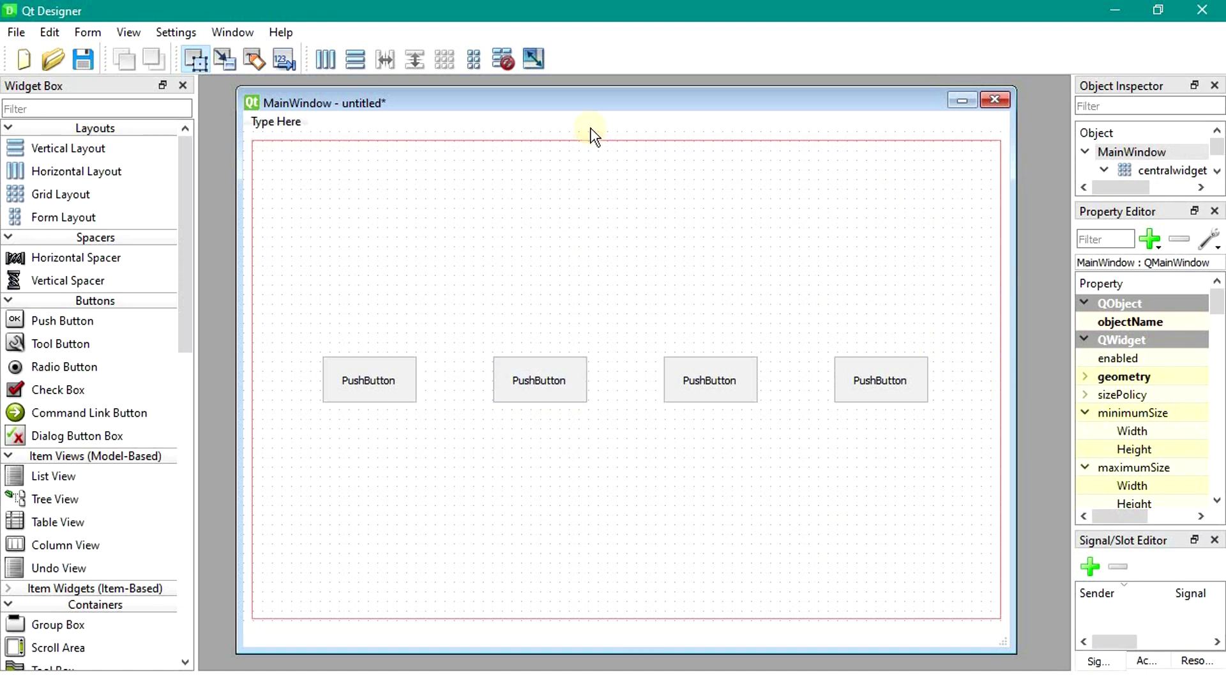
{"action": "left_click", "coordinate": [89, 33]}
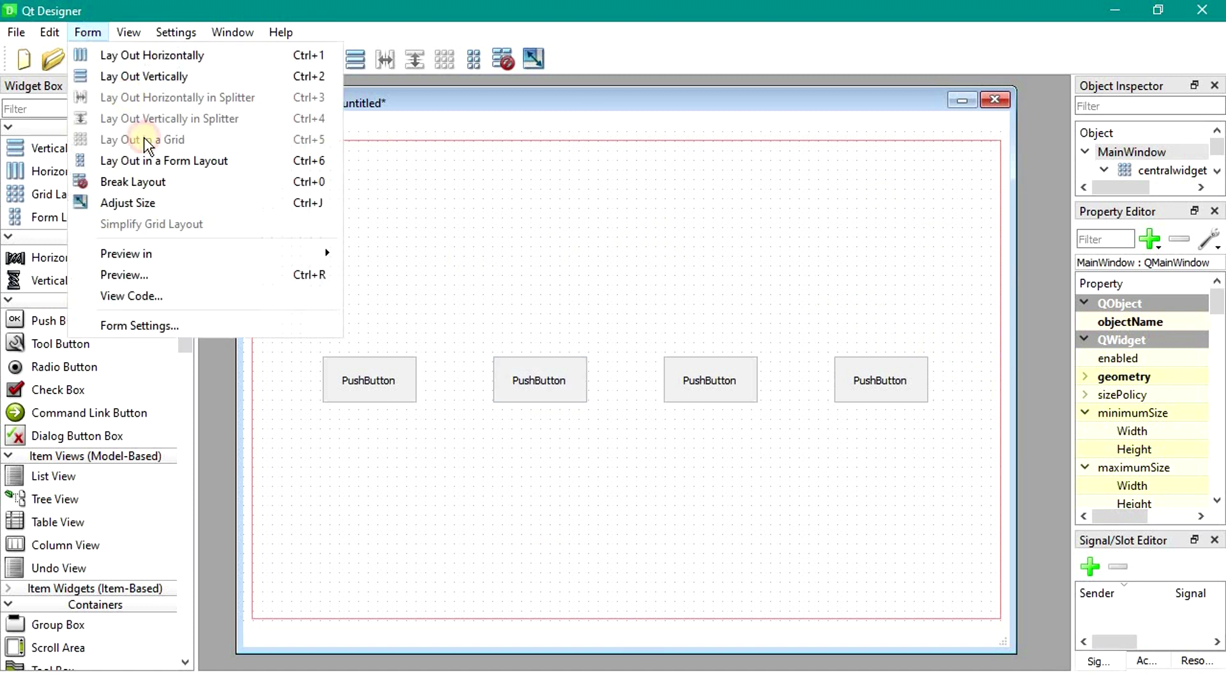
{"action": "left_click", "coordinate": [177, 271]}
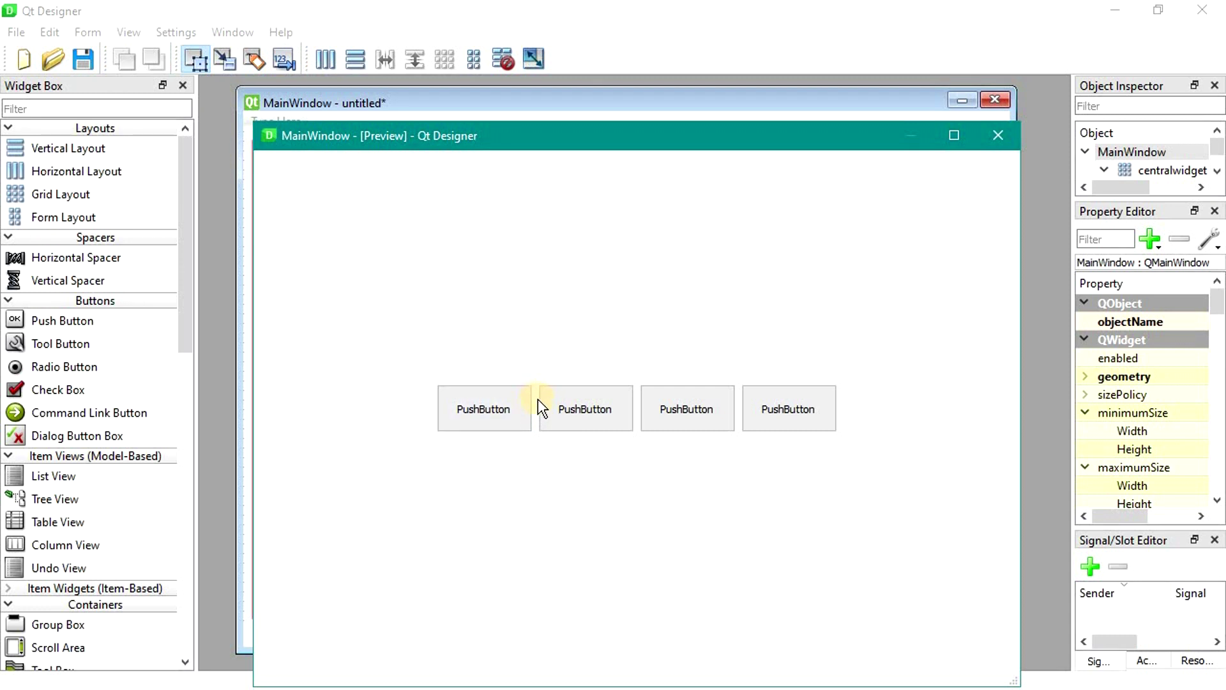
{"action": "left_click", "coordinate": [954, 135]}
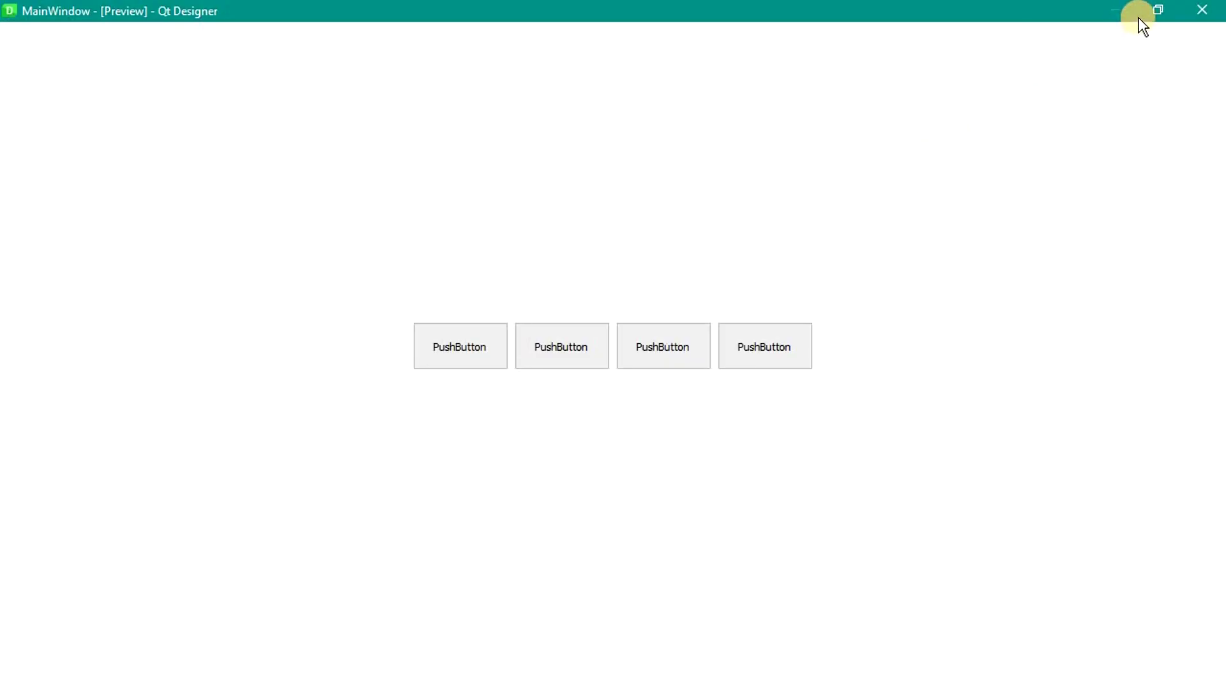
{"action": "left_click", "coordinate": [1155, 10]}
{"action": "left_click", "coordinate": [953, 135]}
{"action": "key", "text": "Escape"}
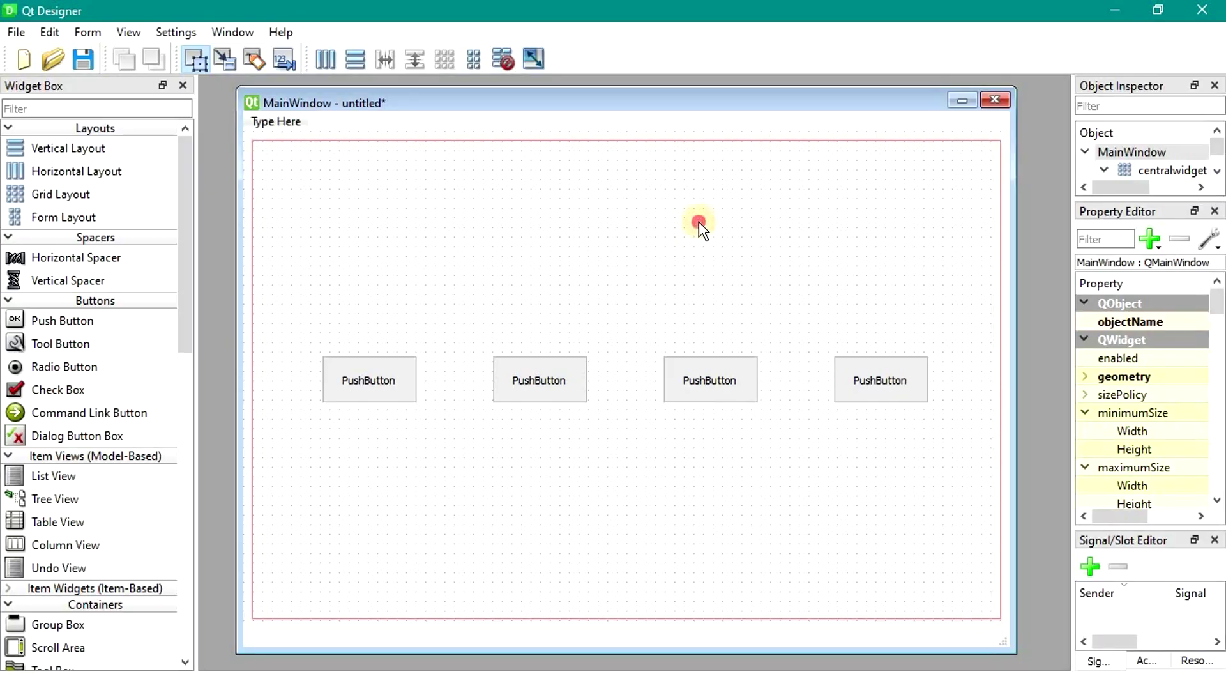
Try a vertical arrangement of the four push buttons, then break the layout and lay out the main window horizontally.
{"action": "left_click", "coordinate": [698, 224]}
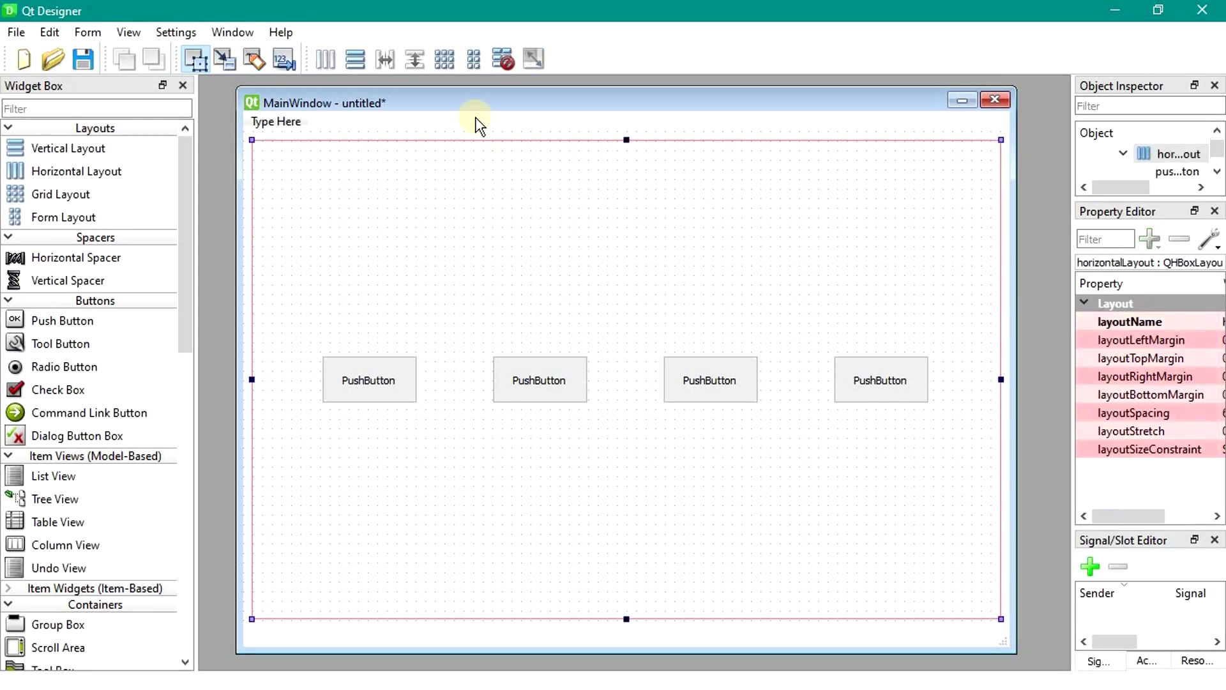
{"action": "left_click", "coordinate": [360, 60]}
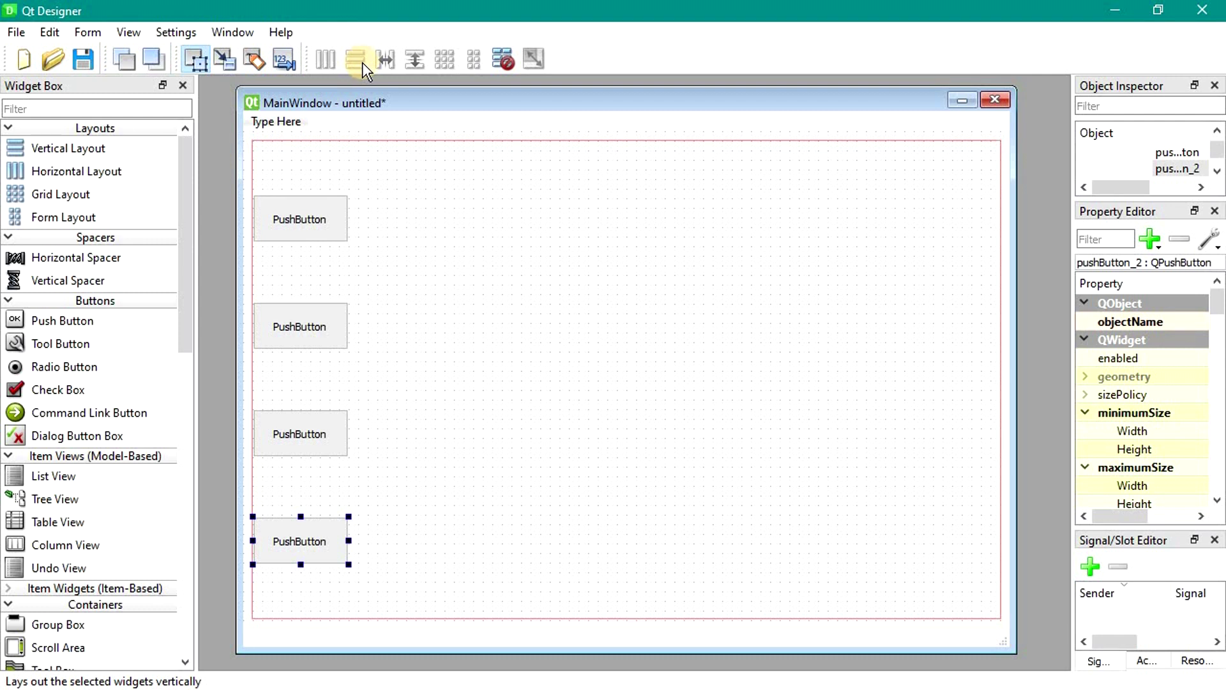
{"action": "left_click", "coordinate": [502, 58]}
{"action": "left_click", "coordinate": [327, 61]}
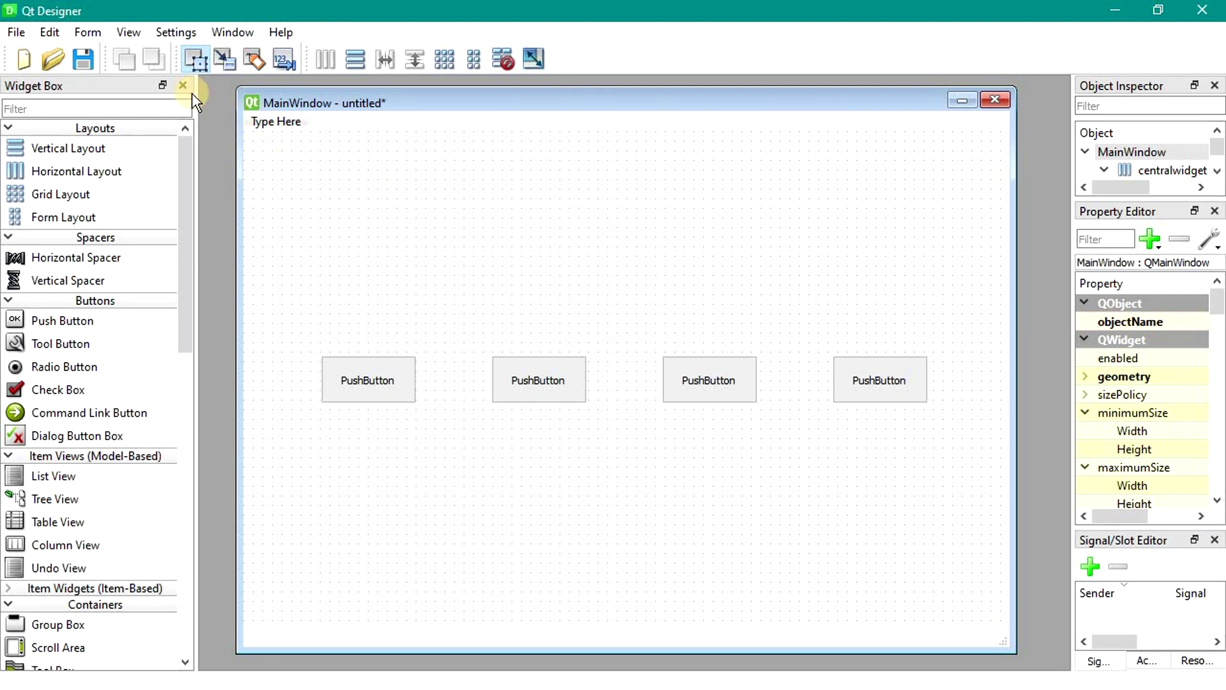
Preview the horizontally laid out form, maximising and restoring the preview window to check the push buttons' spacing.
{"action": "left_click", "coordinate": [98, 33]}
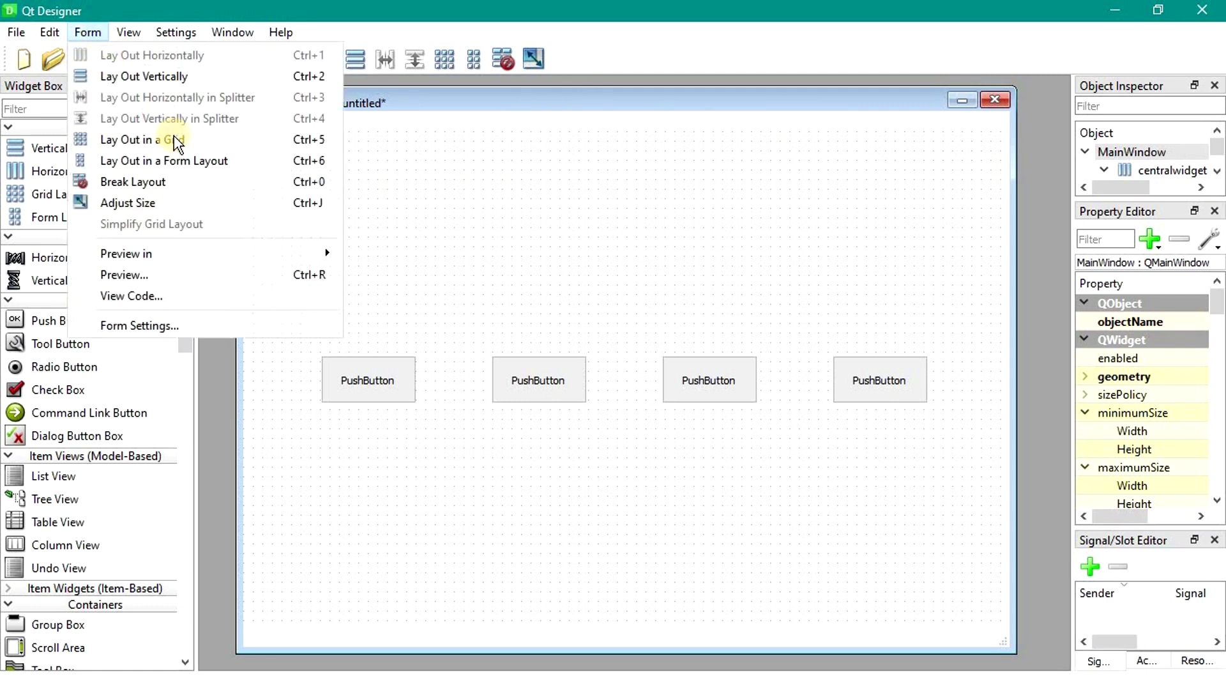
{"action": "left_click", "coordinate": [200, 274]}
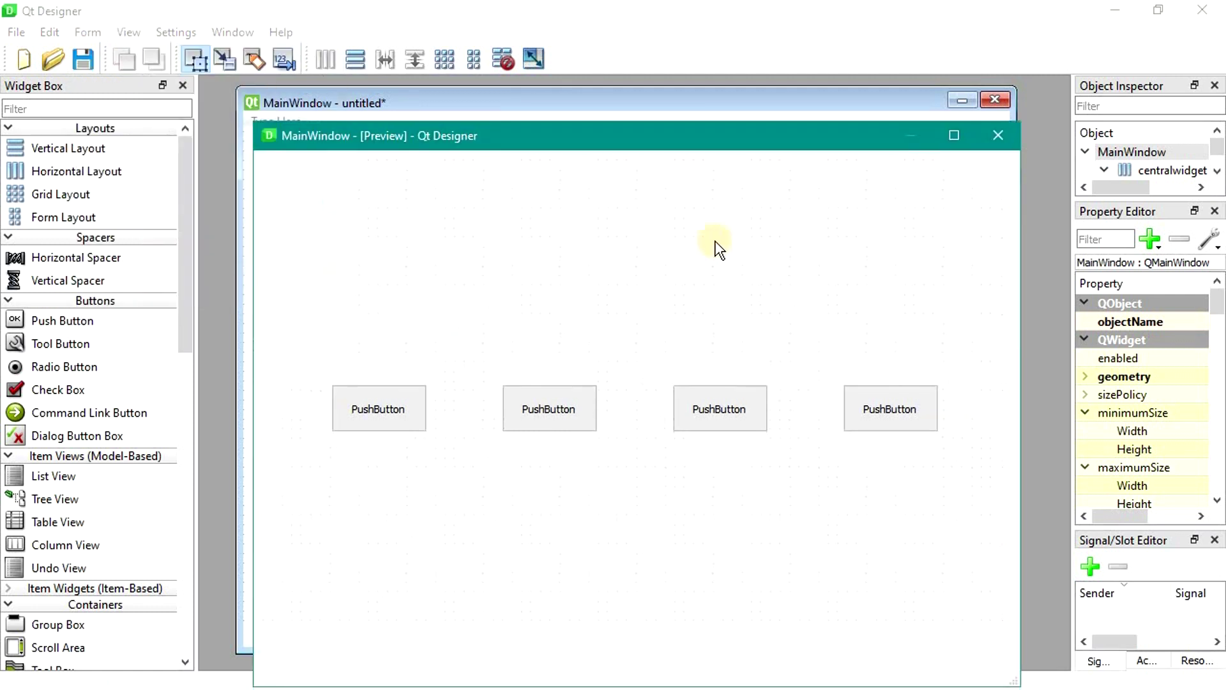
{"action": "left_click", "coordinate": [945, 136]}
{"action": "left_click", "coordinate": [1158, 9]}
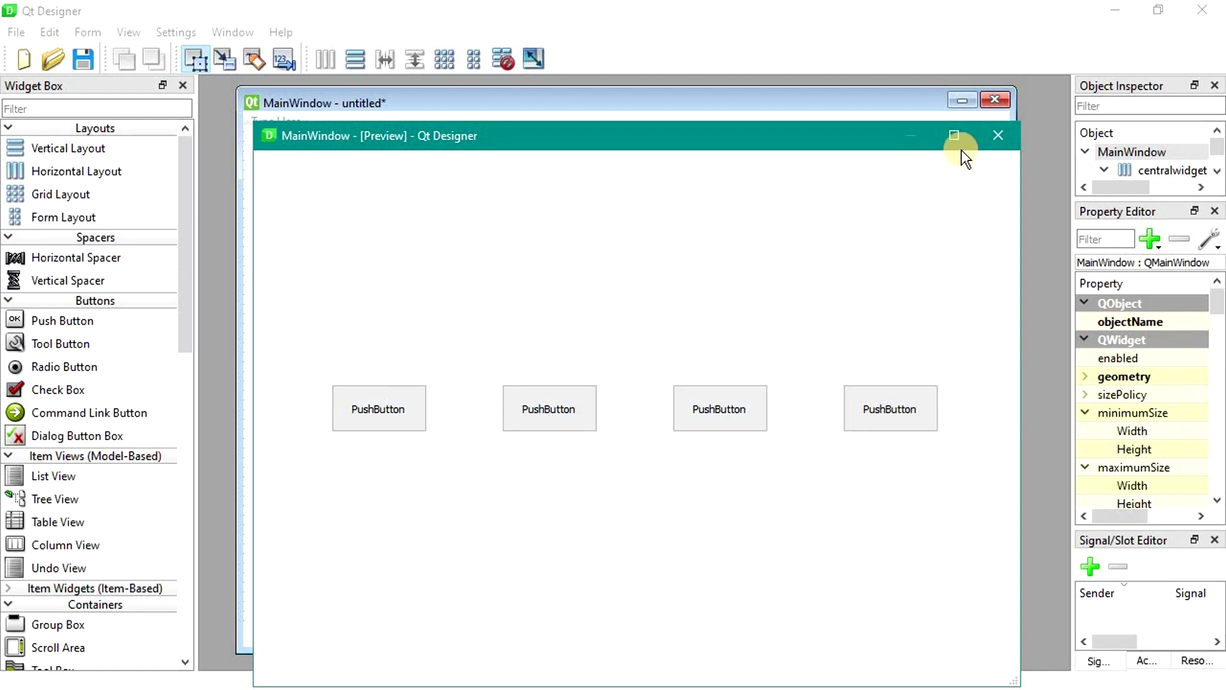
Close the preview, break the main window's current layout and lay the window out horizontally again.
{"action": "left_click", "coordinate": [997, 138]}
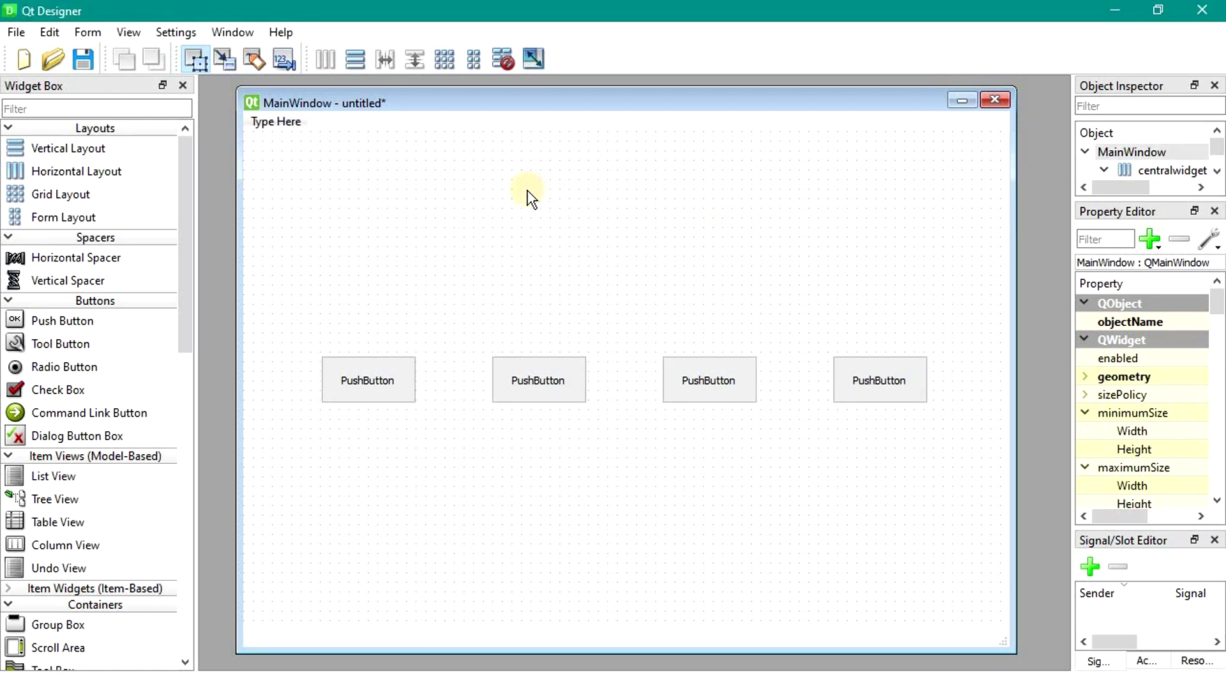
{"action": "left_click", "coordinate": [545, 240]}
{"action": "left_click", "coordinate": [498, 57]}
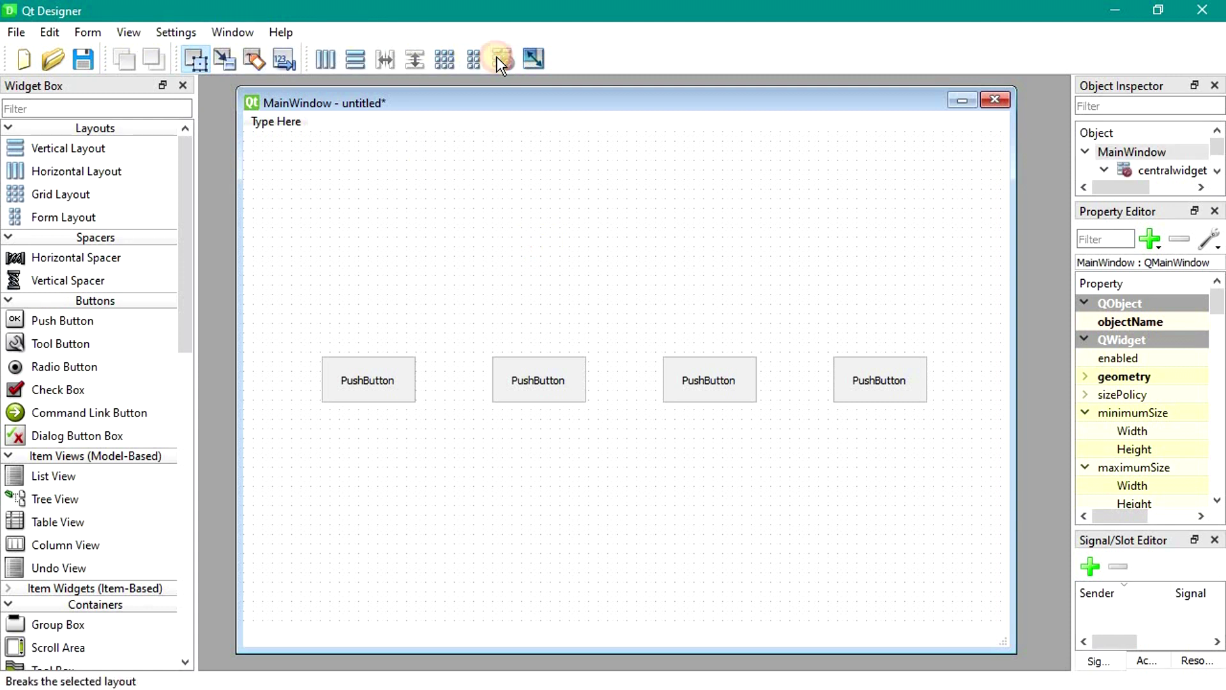
{"action": "left_click", "coordinate": [508, 246]}
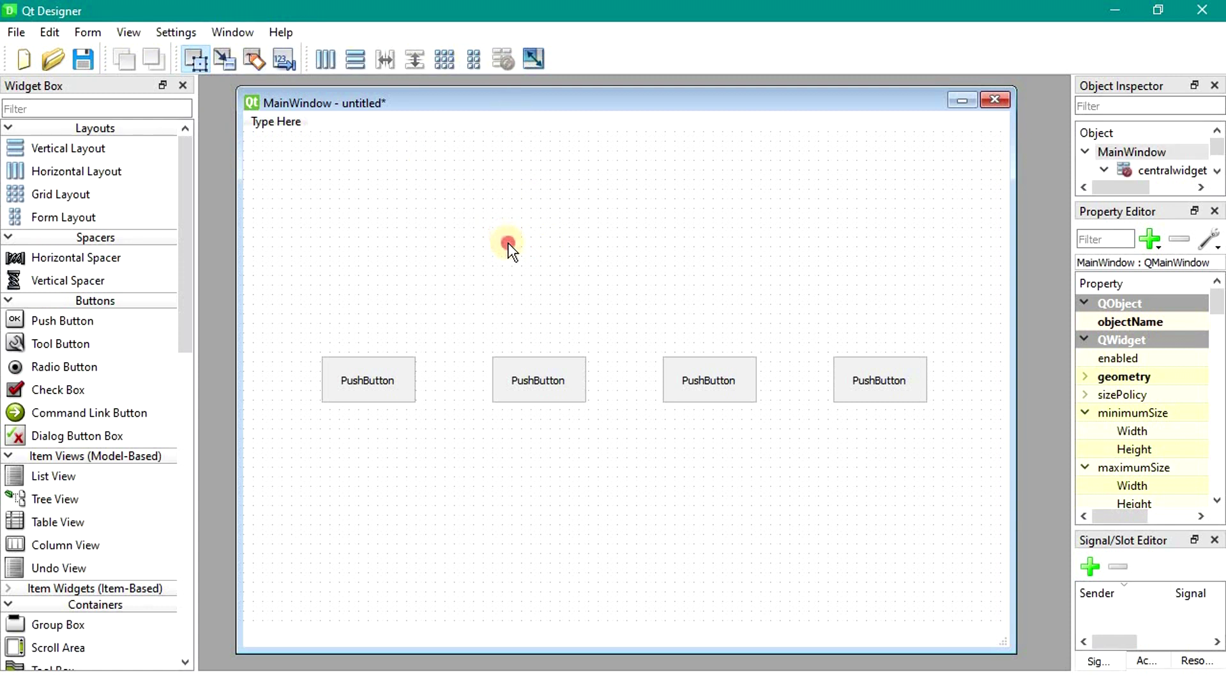
{"action": "left_click", "coordinate": [416, 226]}
{"action": "left_click", "coordinate": [326, 59]}
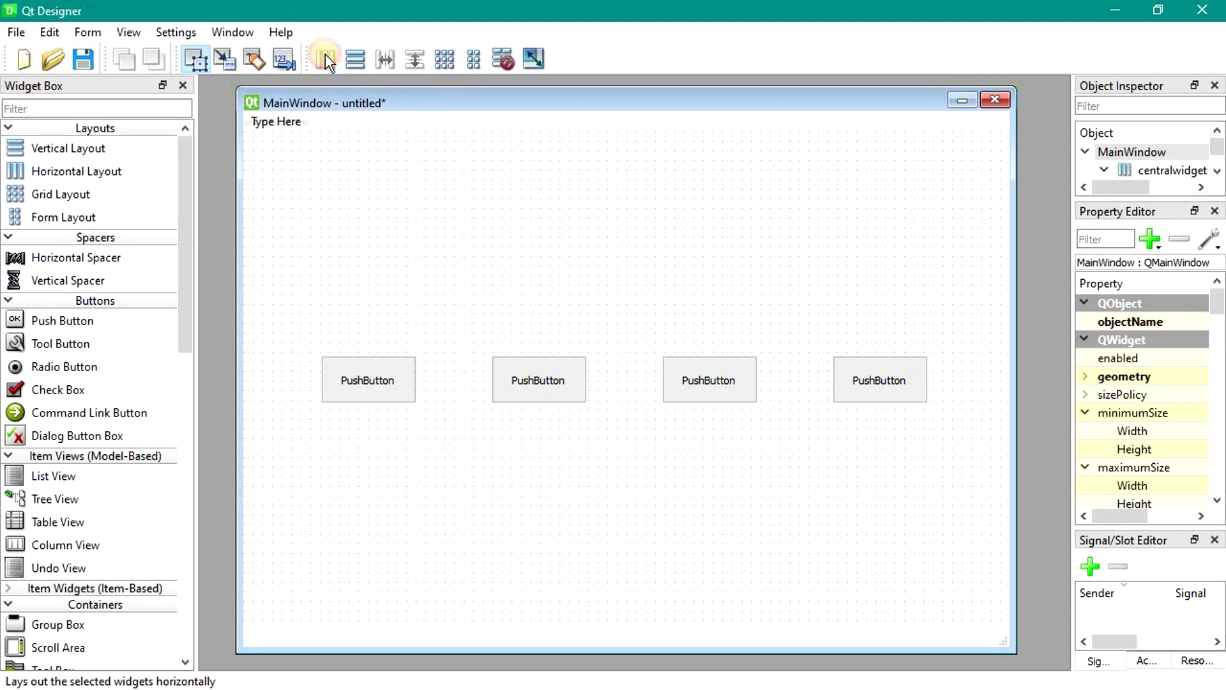
Preview the form, maximise and restore the preview window twice to check the push buttons' spacing, and close the preview.
{"action": "left_click", "coordinate": [98, 33]}
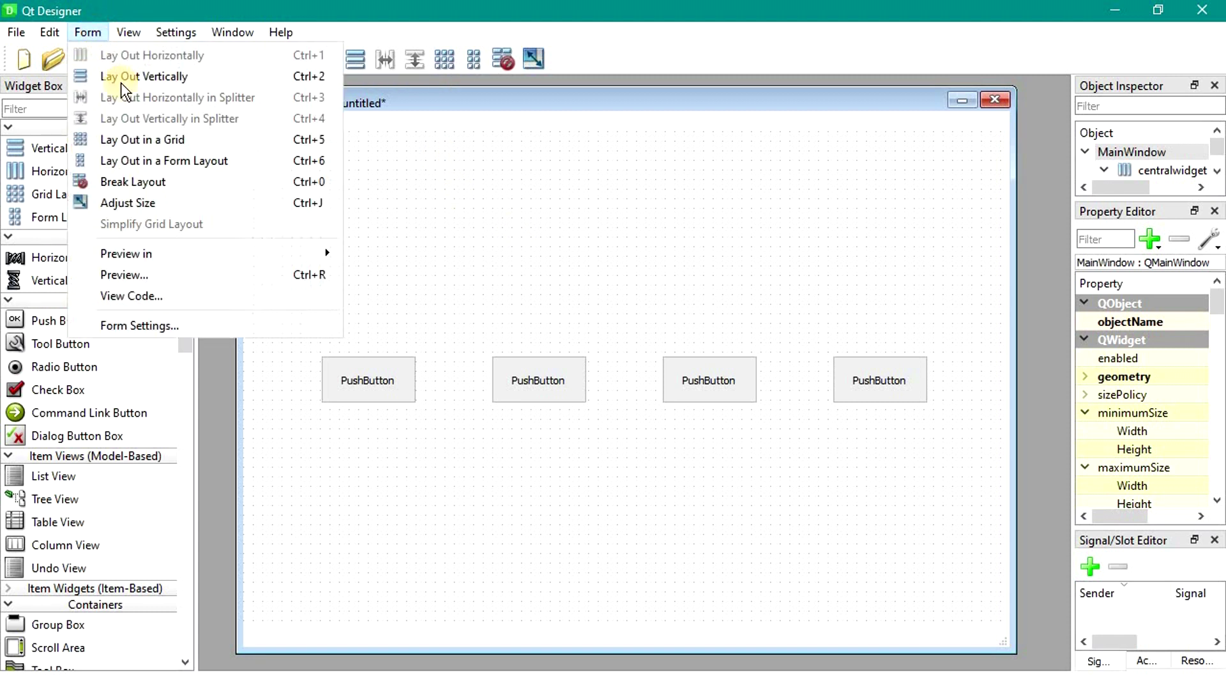
{"action": "left_click", "coordinate": [198, 275]}
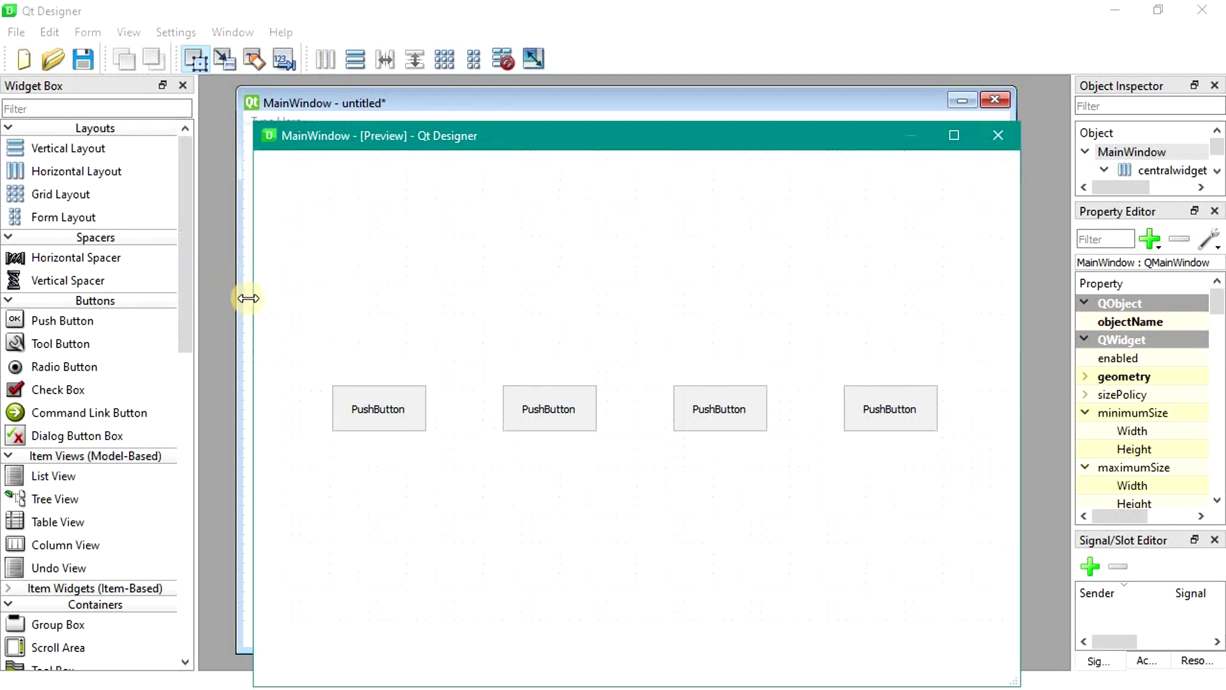
{"action": "left_click", "coordinate": [954, 135]}
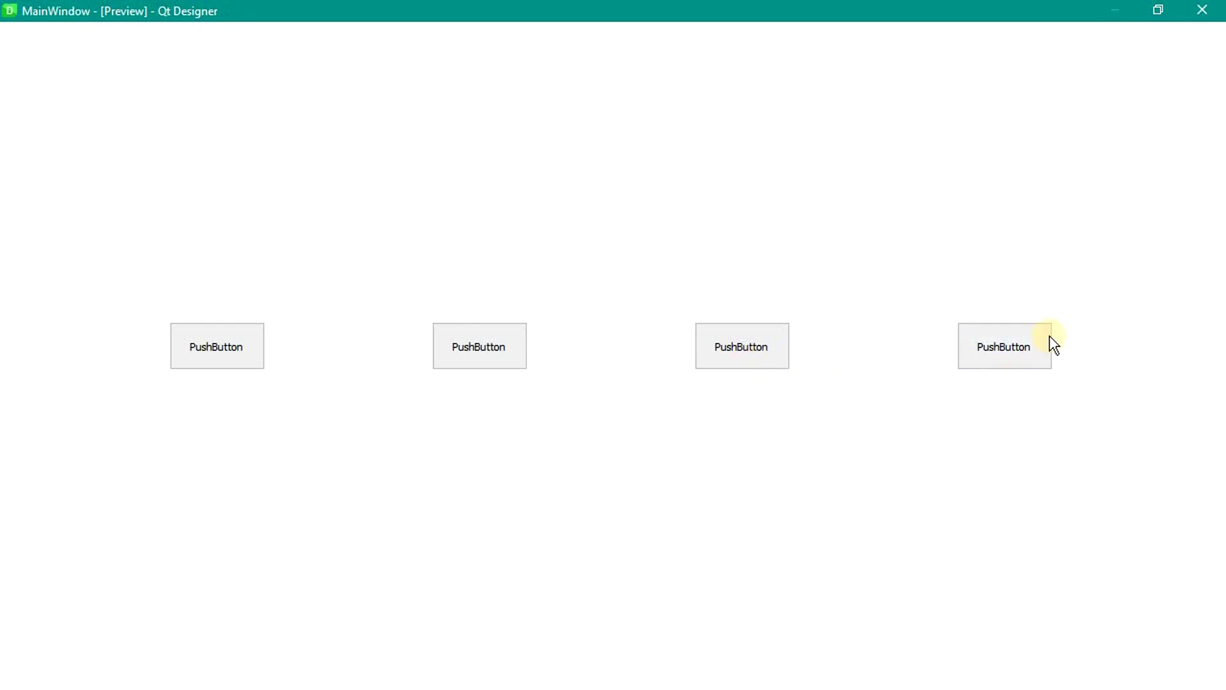
{"action": "left_click", "coordinate": [1157, 17]}
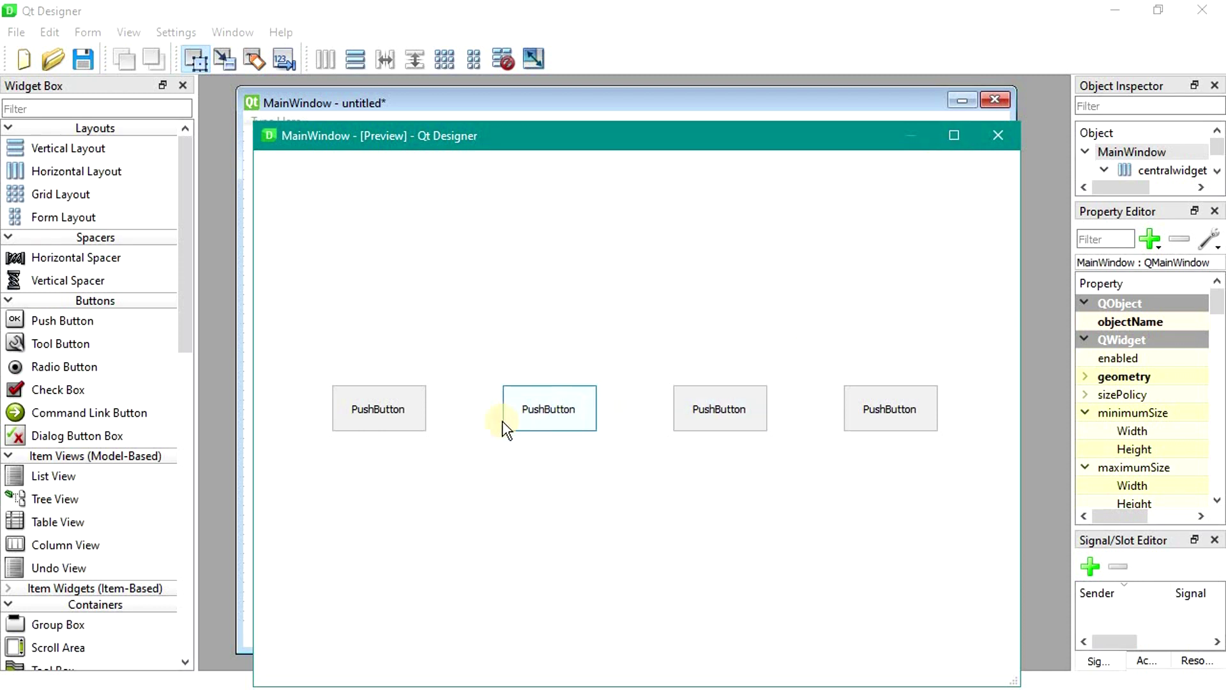
{"action": "left_click", "coordinate": [955, 137]}
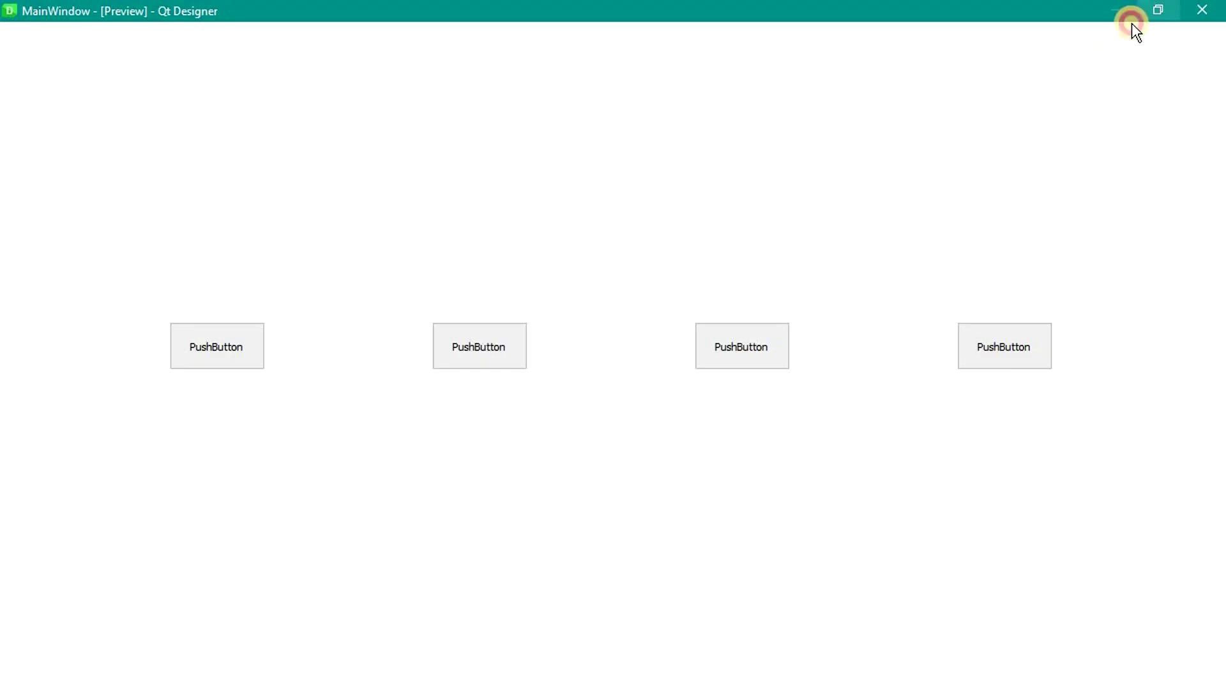
{"action": "left_click", "coordinate": [1152, 10]}
{"action": "left_click", "coordinate": [990, 133]}
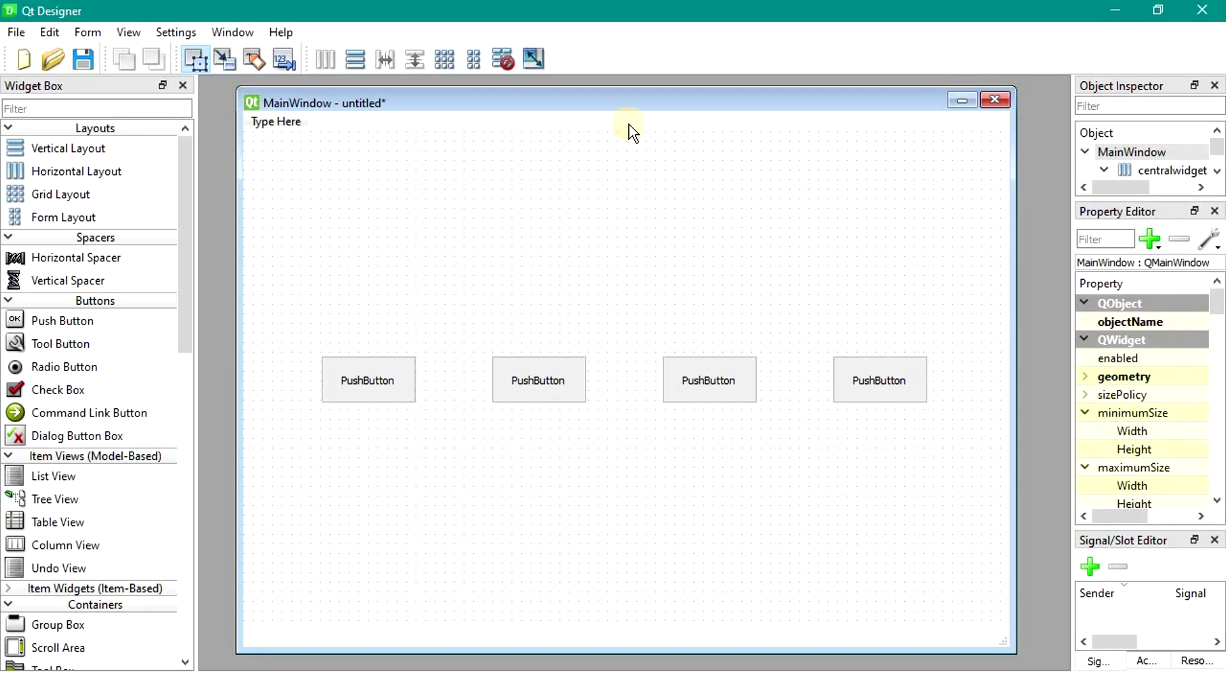
{"action": "scroll", "coordinate": [32, 421], "scroll_direction": "down", "scroll_amount": 8}
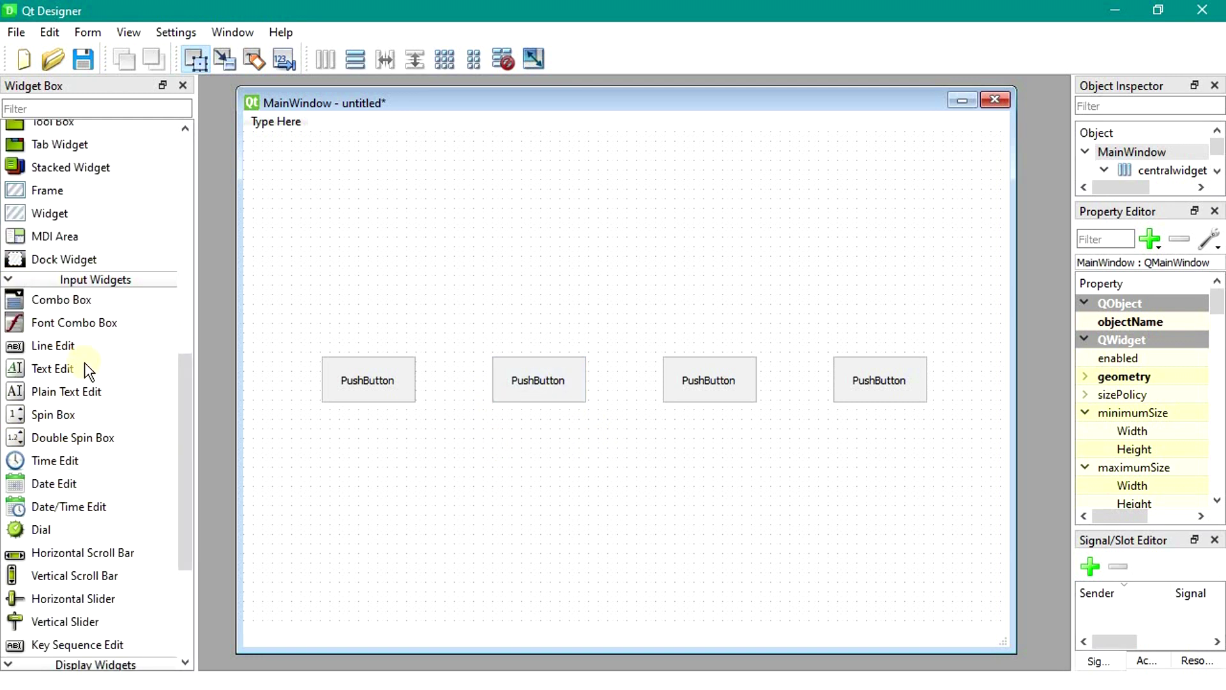
{"action": "scroll", "coordinate": [84, 362], "scroll_direction": "up", "scroll_amount": 8}
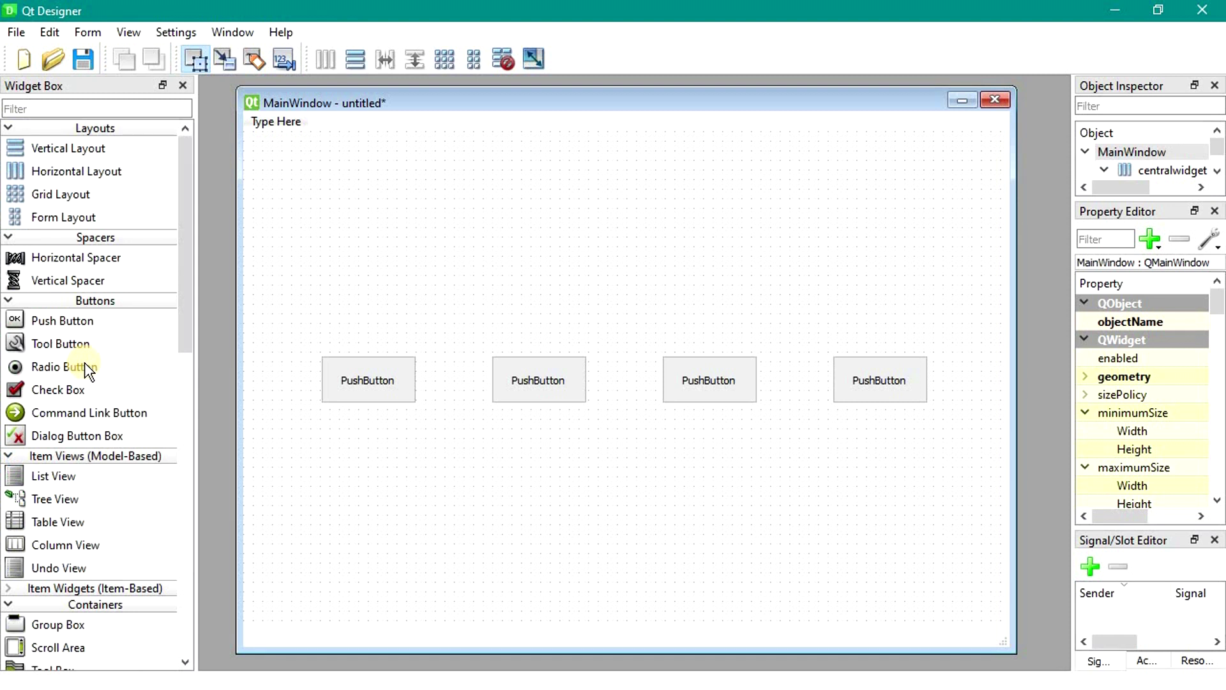